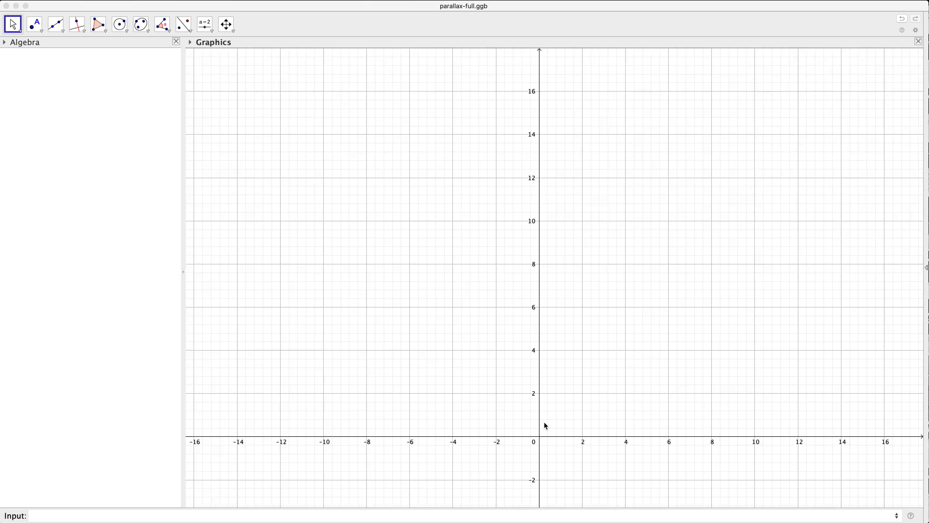
Place point A at (-1, 0), B at (2, 0), C at (0, 1) and D at the origin
scroll(544, 423, up, 6)
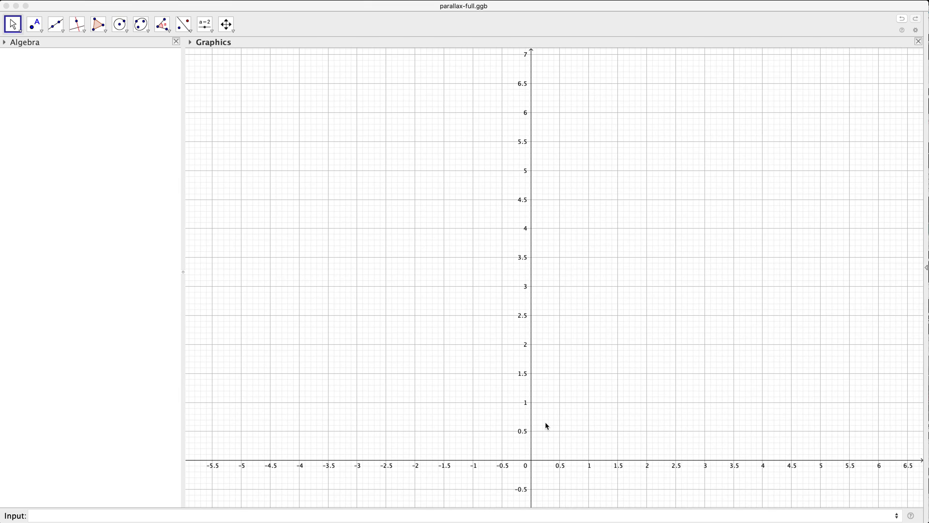
drag(545, 423, 561, 380)
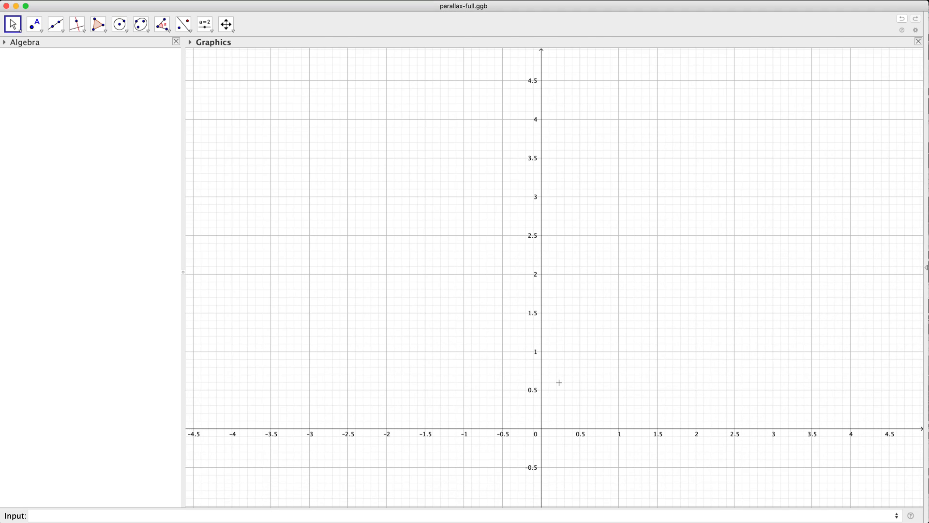
click(34, 25)
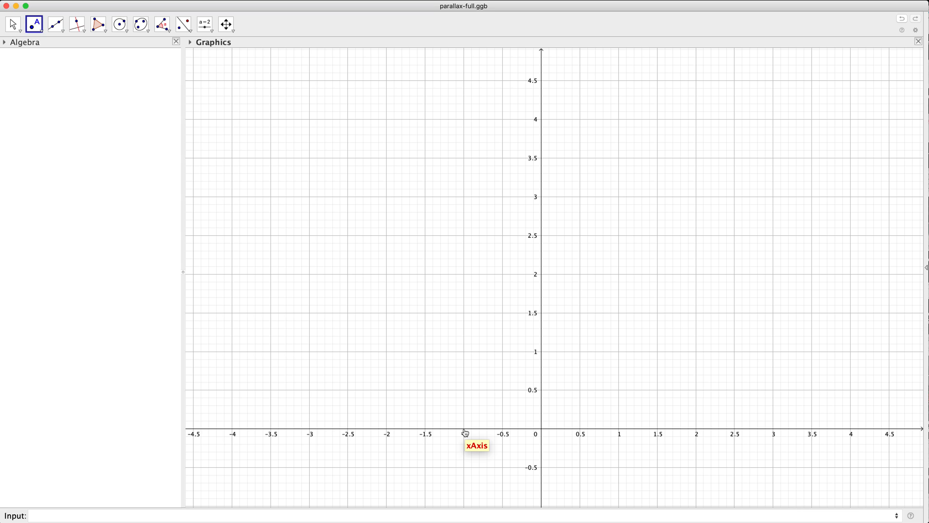
click(465, 431)
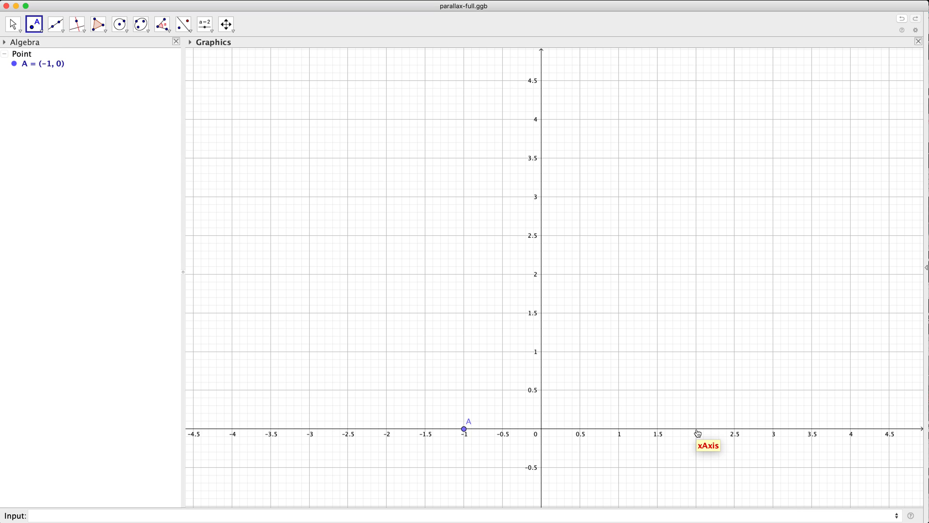
click(698, 430)
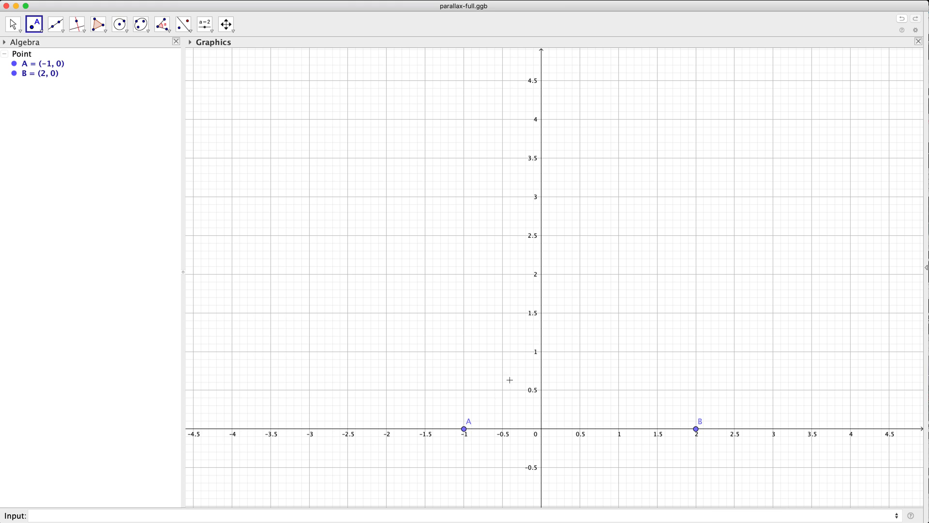
click(541, 351)
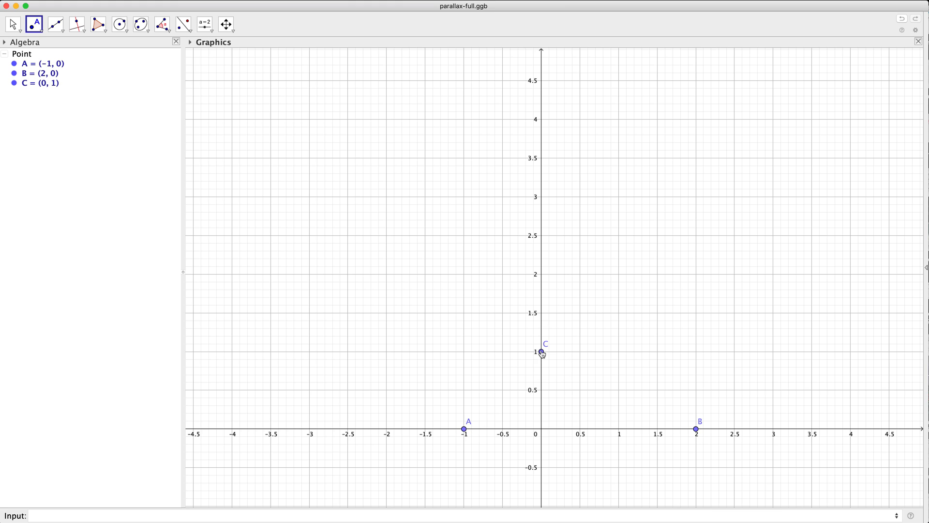
click(542, 430)
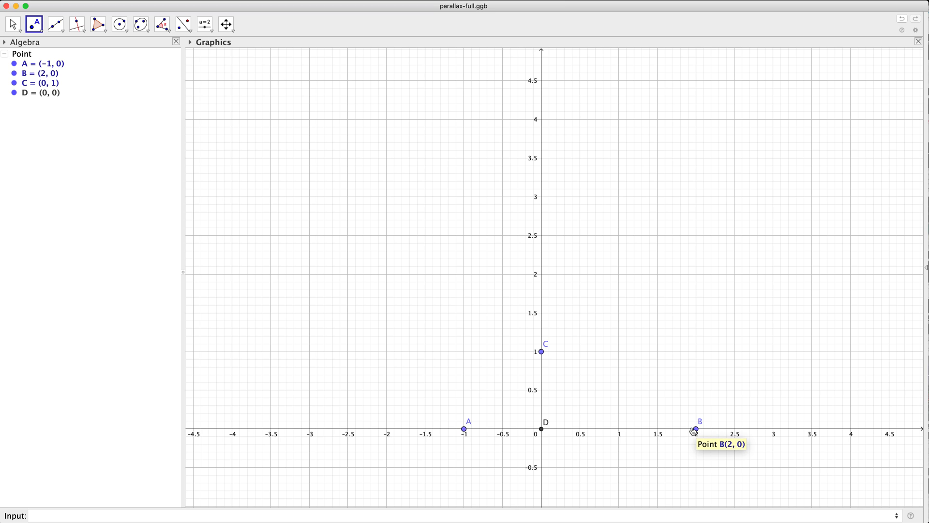
Move point B along the x-axis to (1, 0) and back to (2, 0)
drag(697, 431, 621, 432)
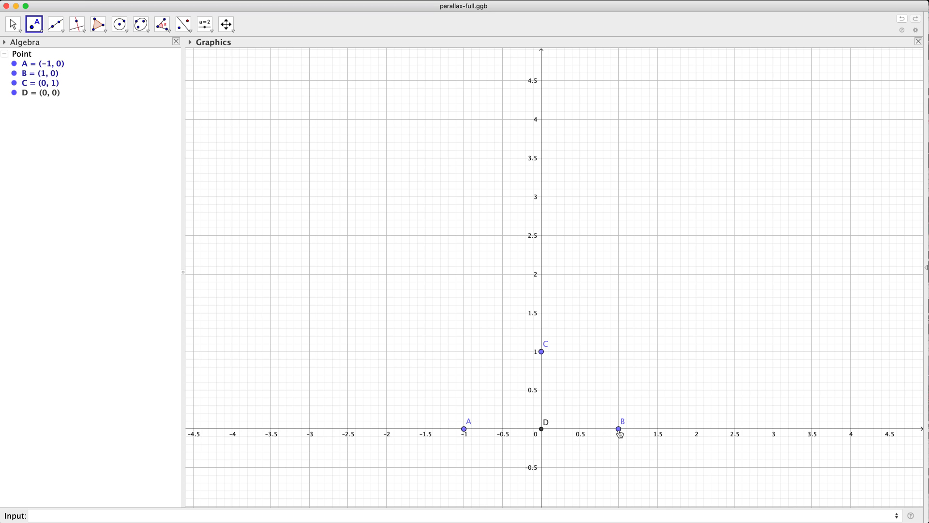
drag(621, 435, 698, 432)
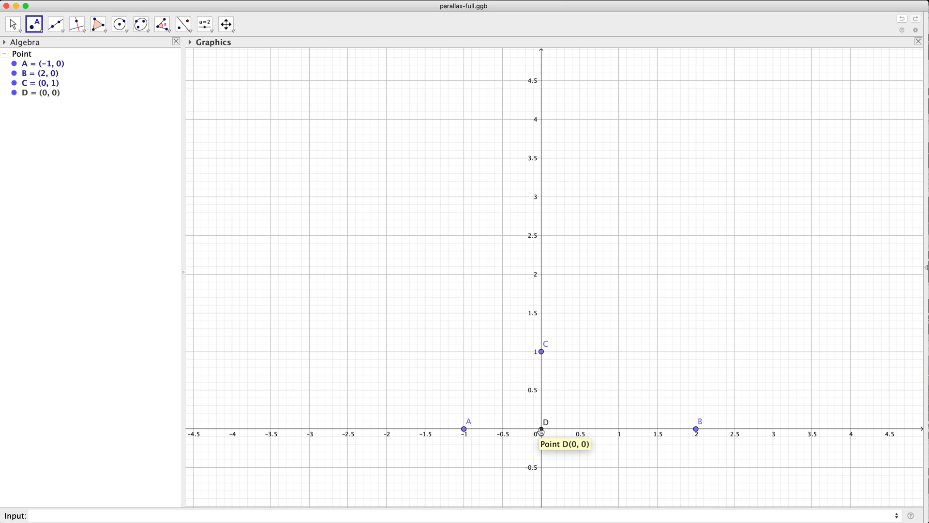
Define the number AB as the distance between points A and B
click(208, 516)
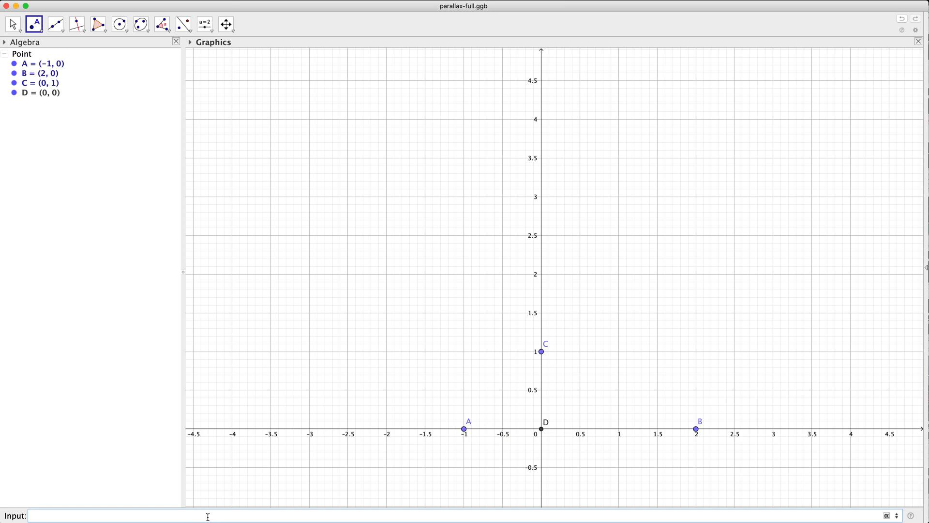
text(AB =distance(A,B)
key(Return)
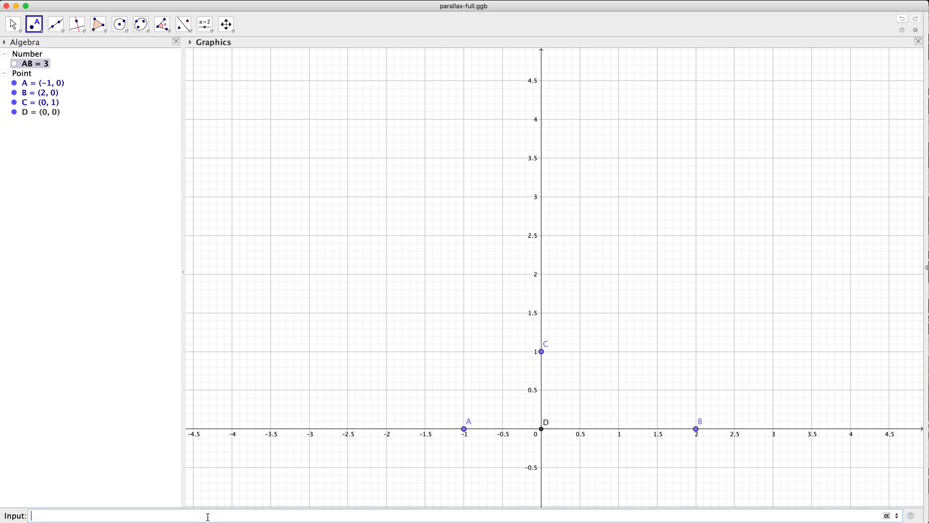
Define a number h as the distance between points C and D
text(h = distance(C,D)
key(Return)
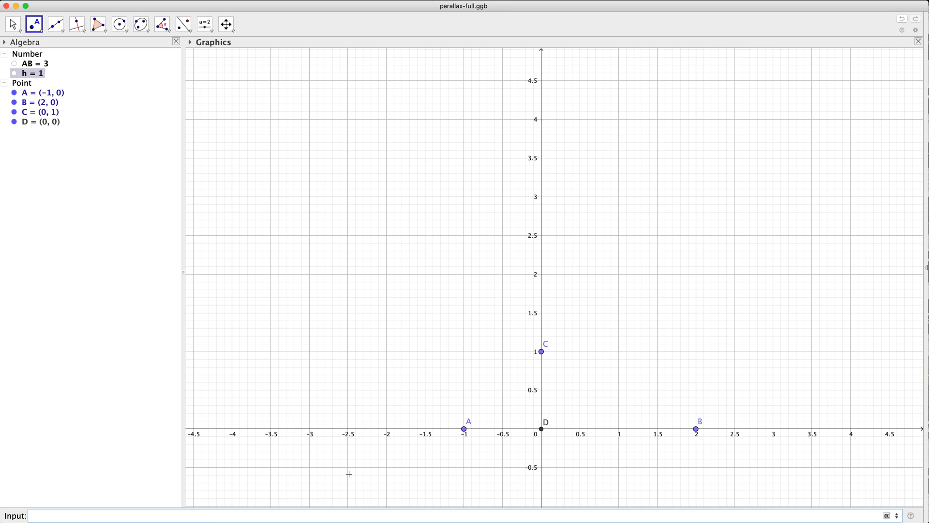
Delete the number h from the construction
double_click(28, 76)
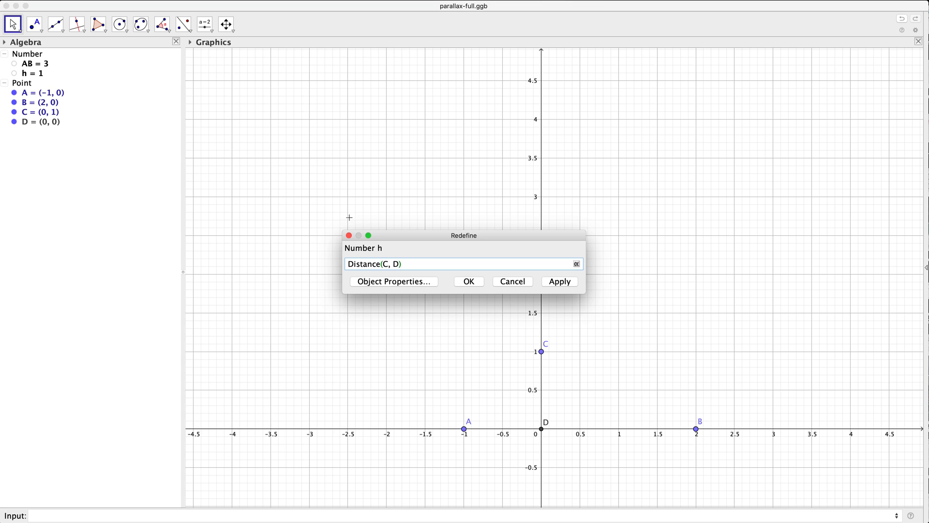
click(516, 285)
right_click(53, 73)
click(28, 75)
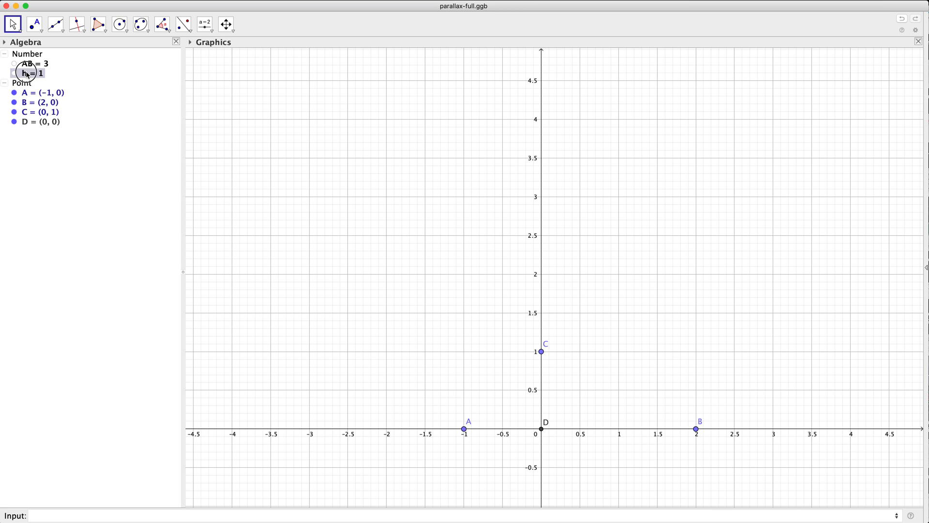
right_click(28, 75)
click(90, 110)
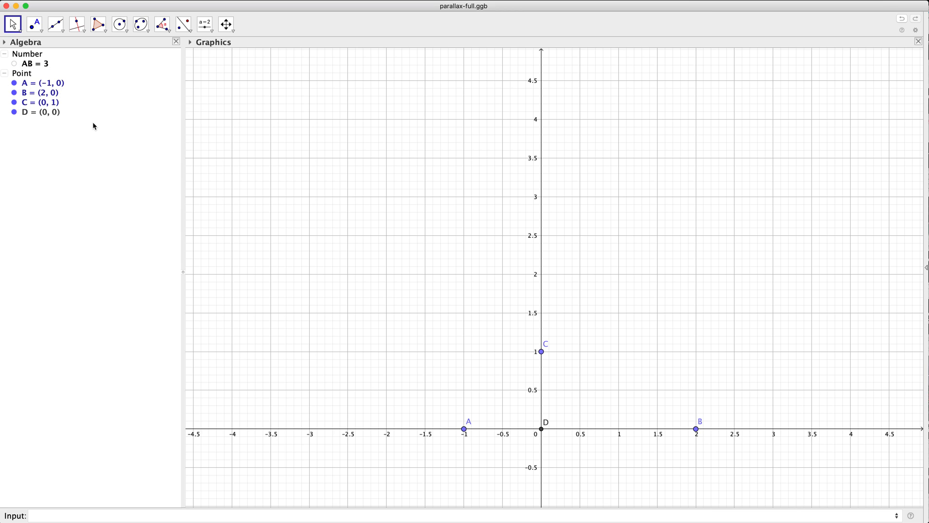
Define the number CD as the distance between points C and D
click(179, 515)
text(CD = Dist)
key(Return)
text(C)
key(Tab)
text(D)
key(Return)
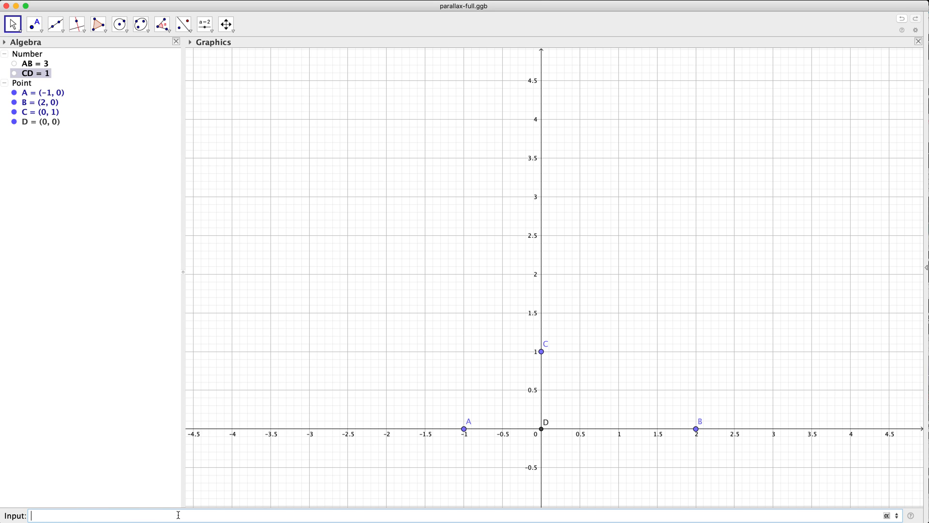
Define the number AC as the distance between points A and C
text(AC = distan)
text(c)
key(BackSpace)
text(tance(A,C))
key(Return)
Define the number BC as the distance between points B and C
text(distance()
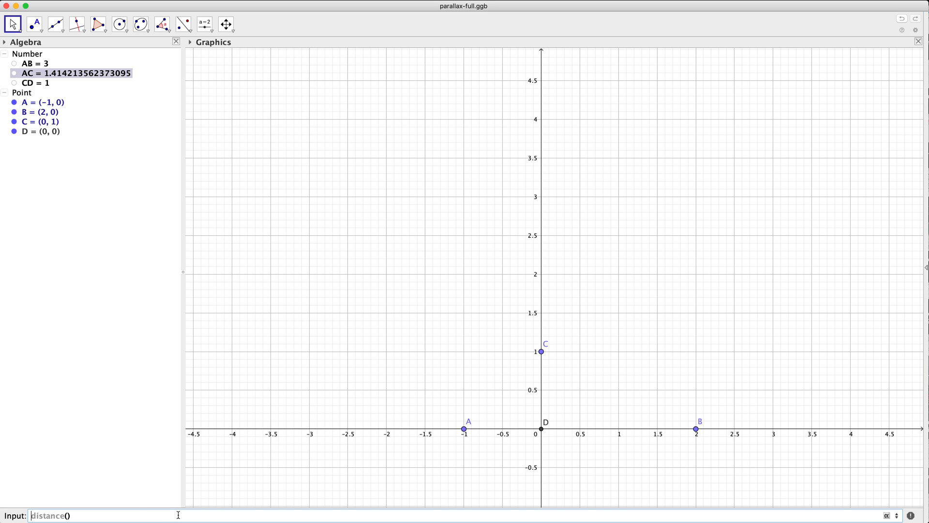
key(Home)
text(BC = B,C)
key(Return)
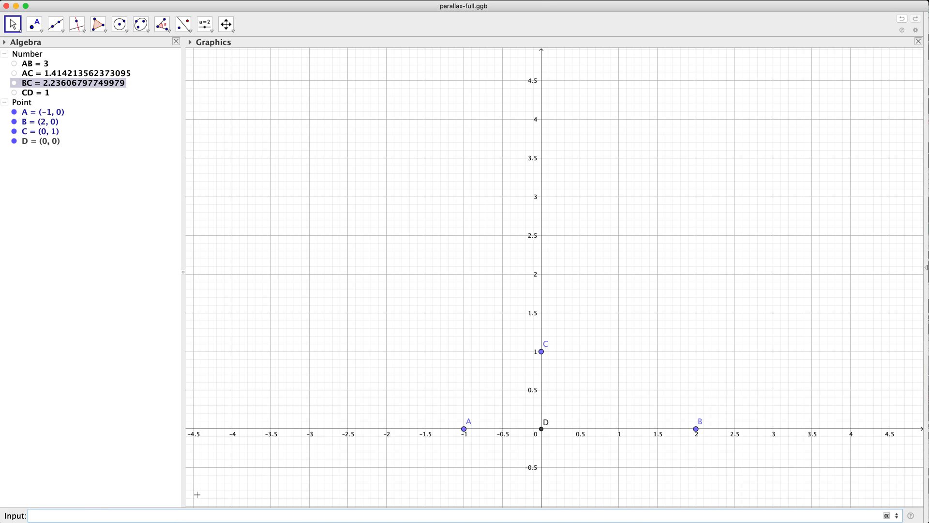
scroll(197, 495, up, 2)
drag(475, 424, 382, 430)
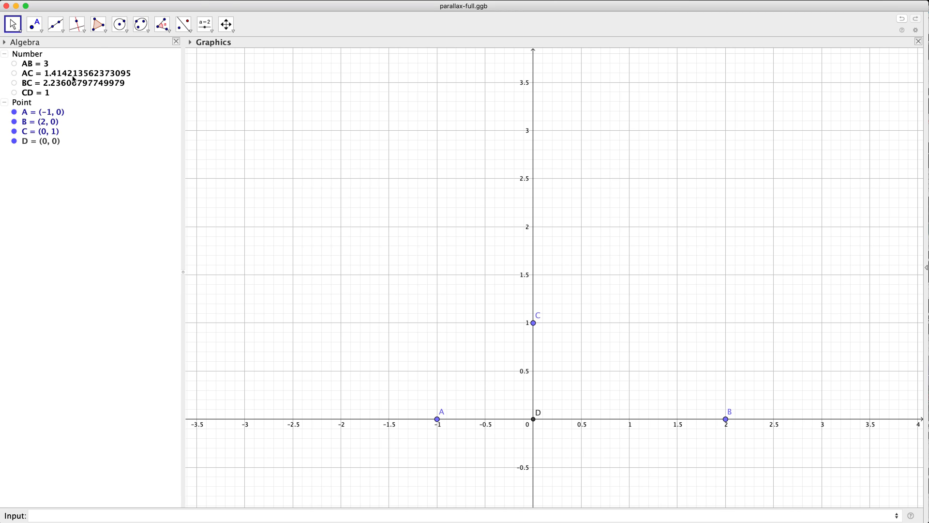
click(166, 29)
click(533, 323)
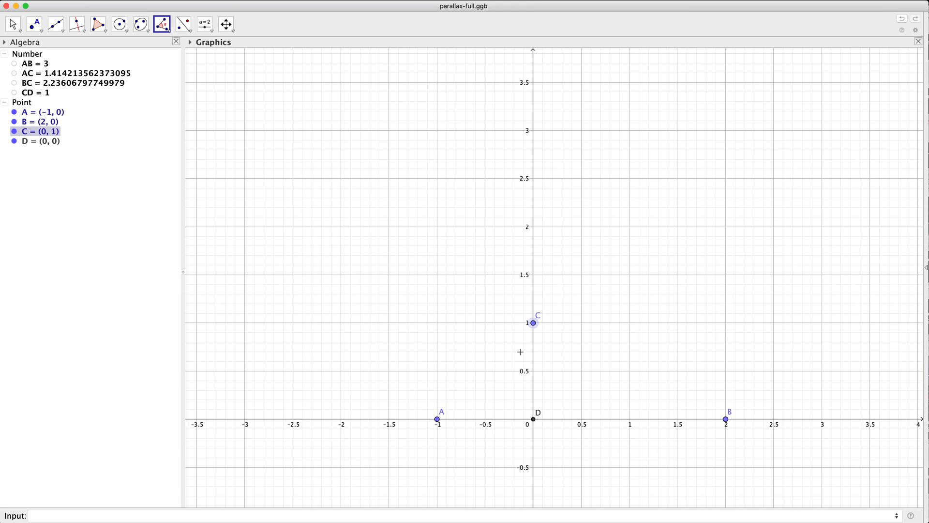
click(437, 420)
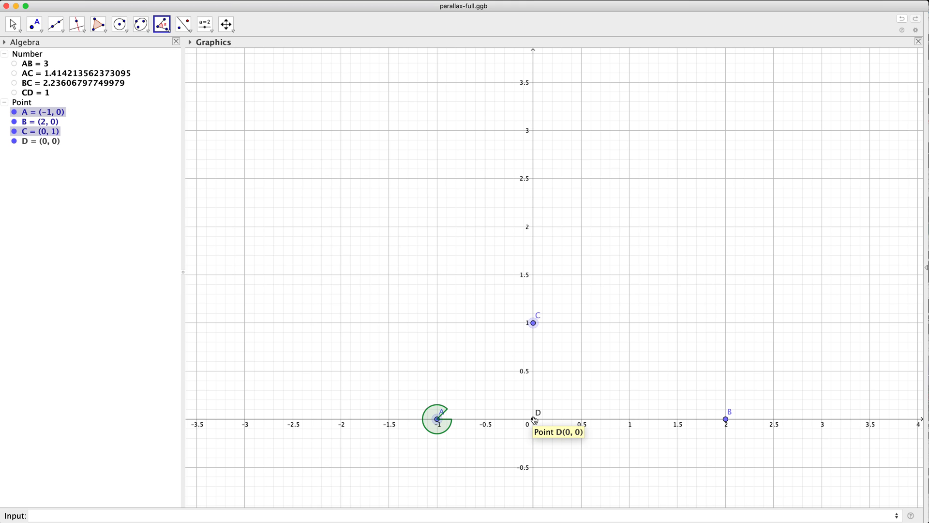
key(Escape)
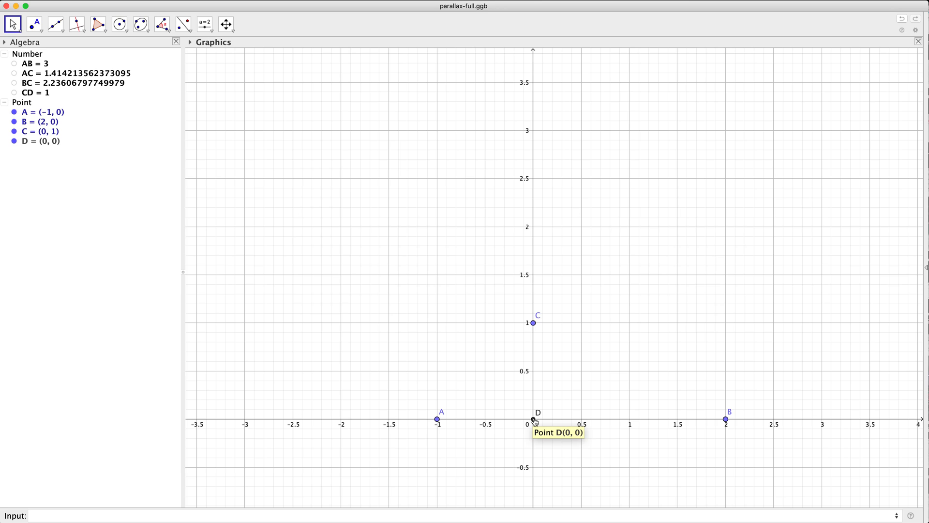
click(534, 420)
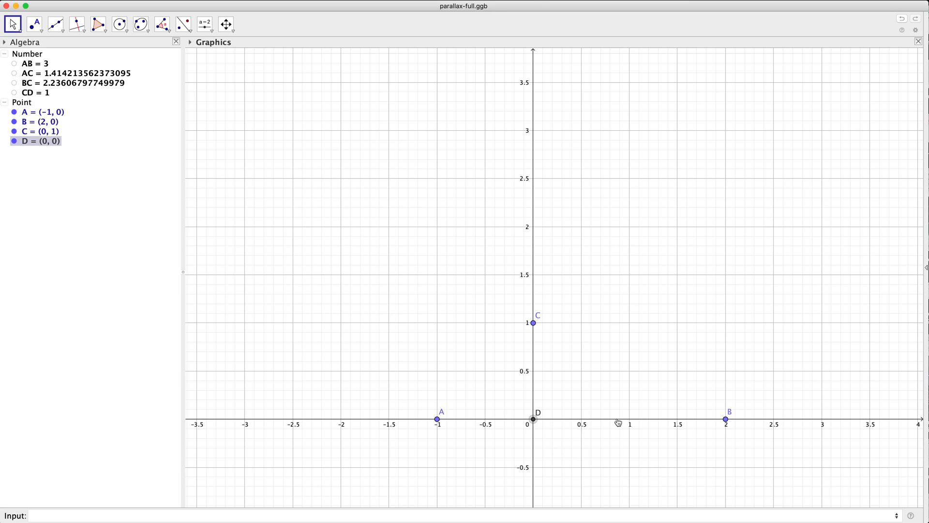
click(725, 419)
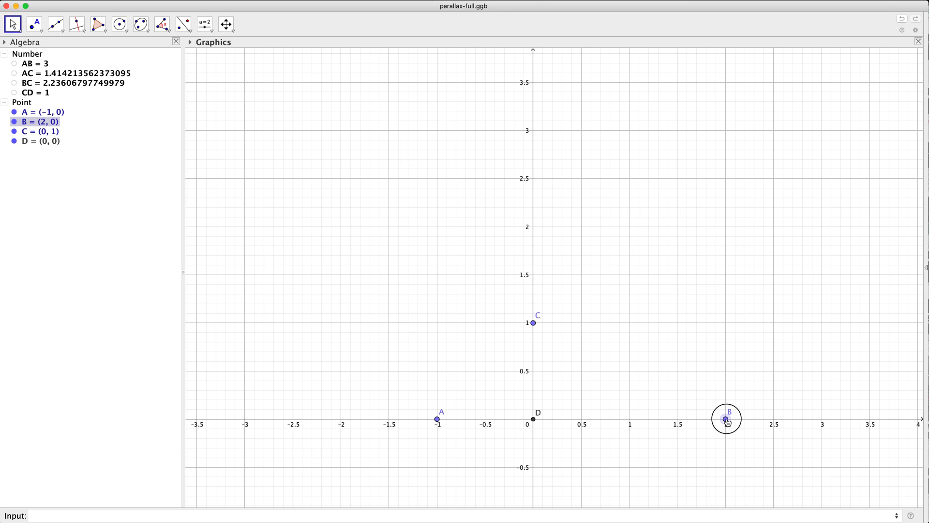
click(437, 419)
click(534, 322)
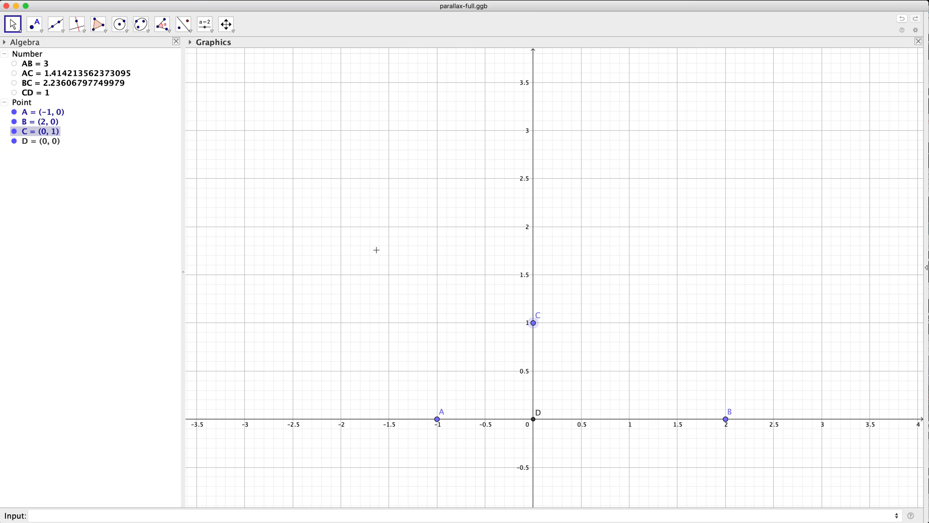
Create the angle at vertex A from point B to point C
click(162, 24)
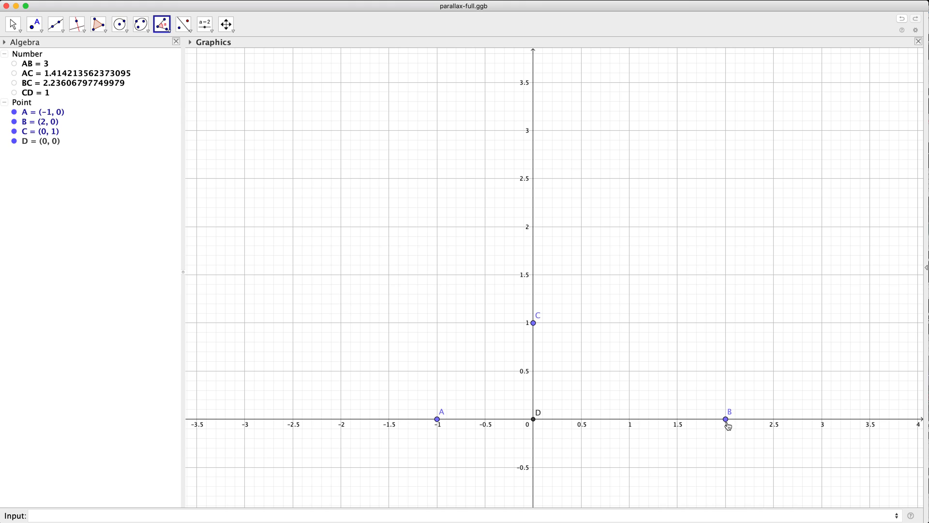
click(727, 419)
click(438, 419)
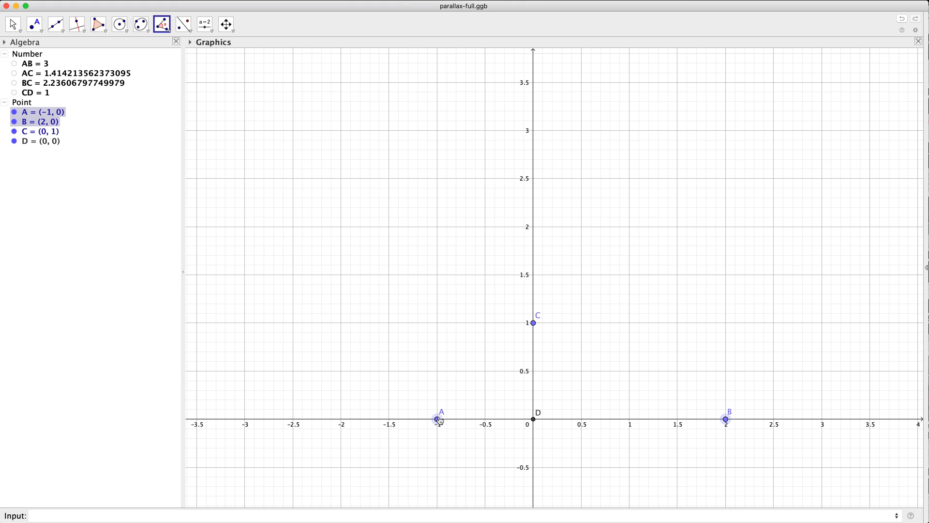
click(534, 326)
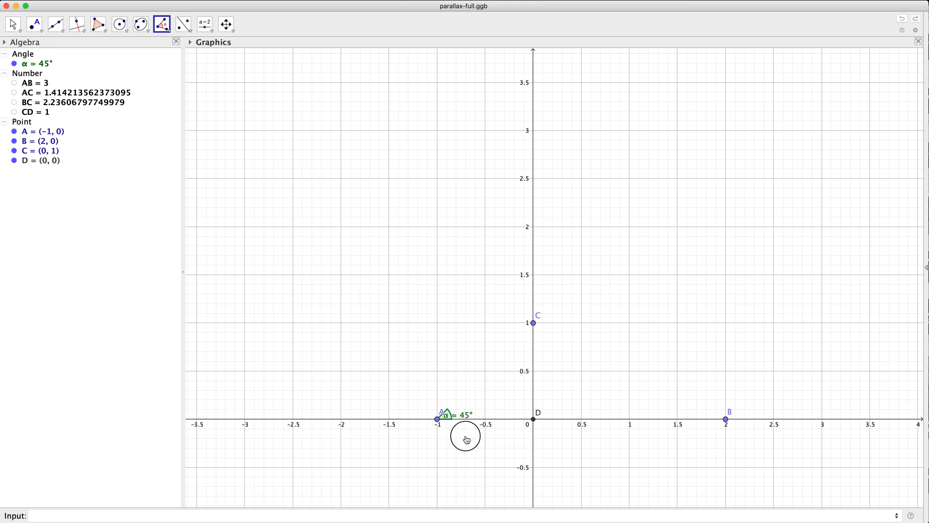
Create the angle at vertex B from point C to point A
click(533, 324)
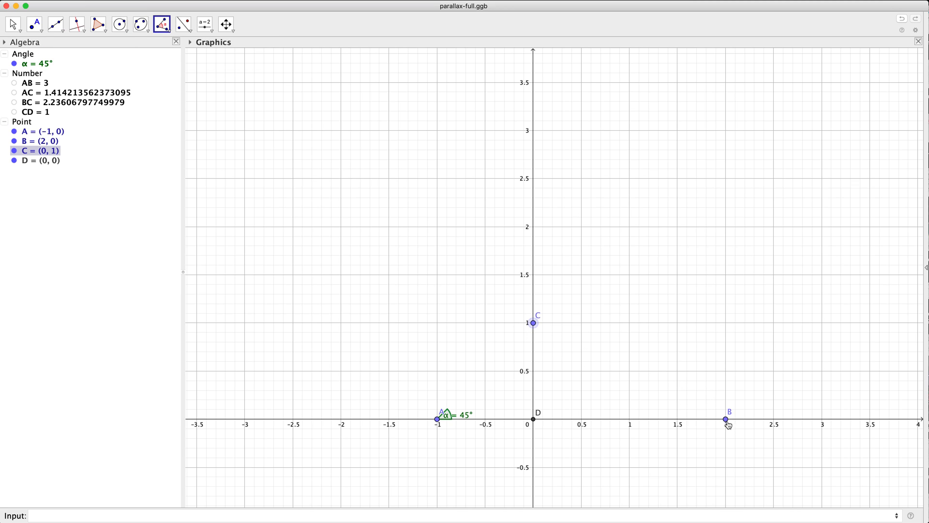
click(728, 422)
click(438, 420)
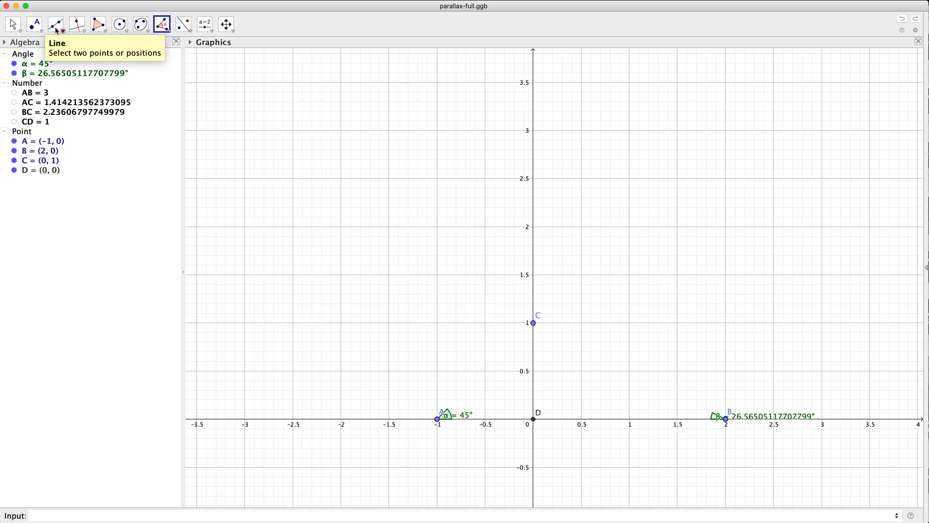
Move the labels of angles β and α below the x-axis, beside their vertices
click(13, 24)
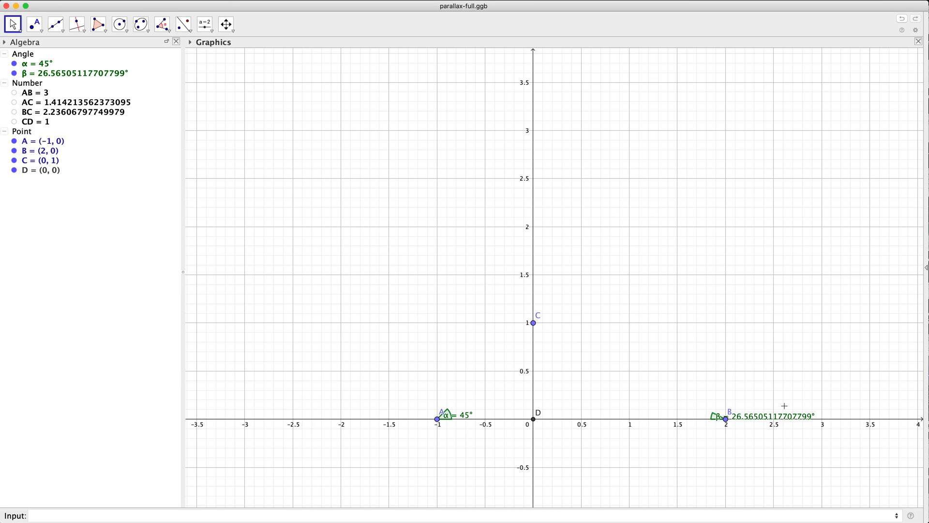
drag(761, 418, 744, 436)
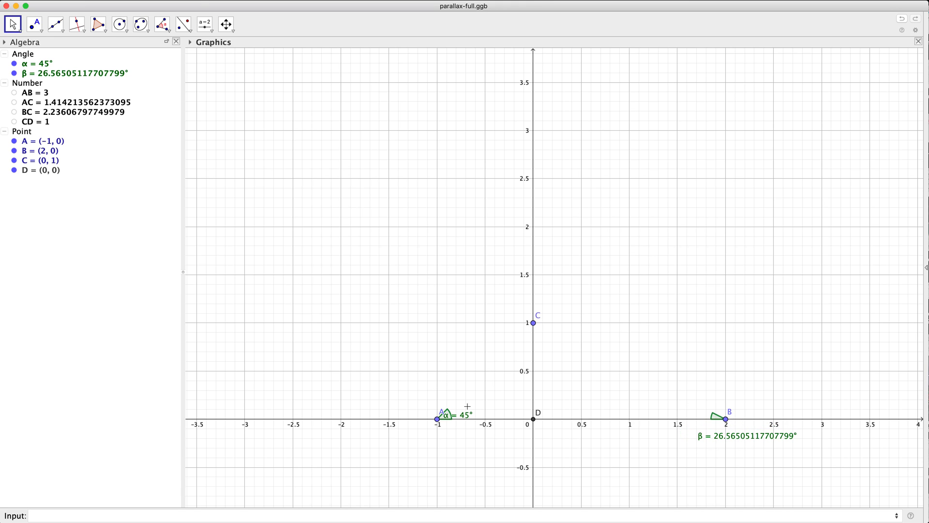
drag(465, 420, 459, 439)
Define the number h as AB/(1/tan(α) + 1/tan(β))
click(261, 516)
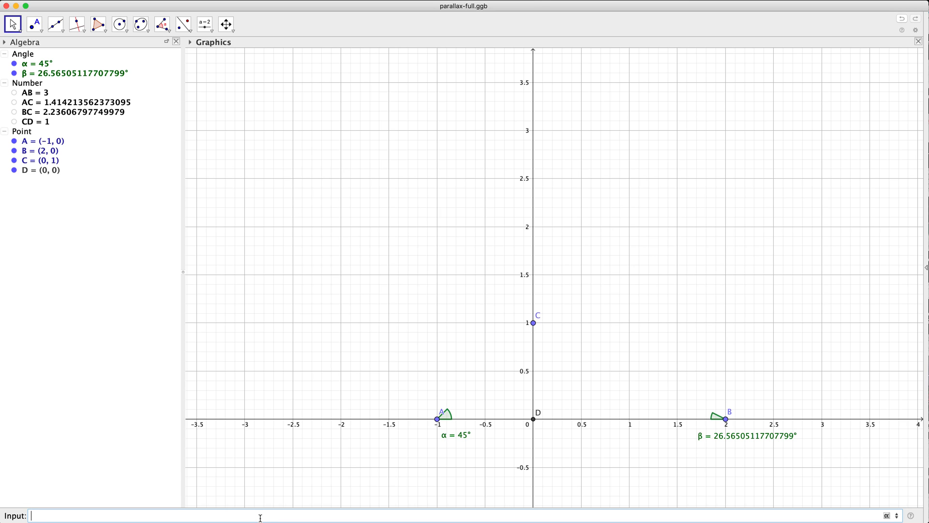
text(h =)
mouse_move(456, 435)
text(AB/(1/tan()
click(888, 516)
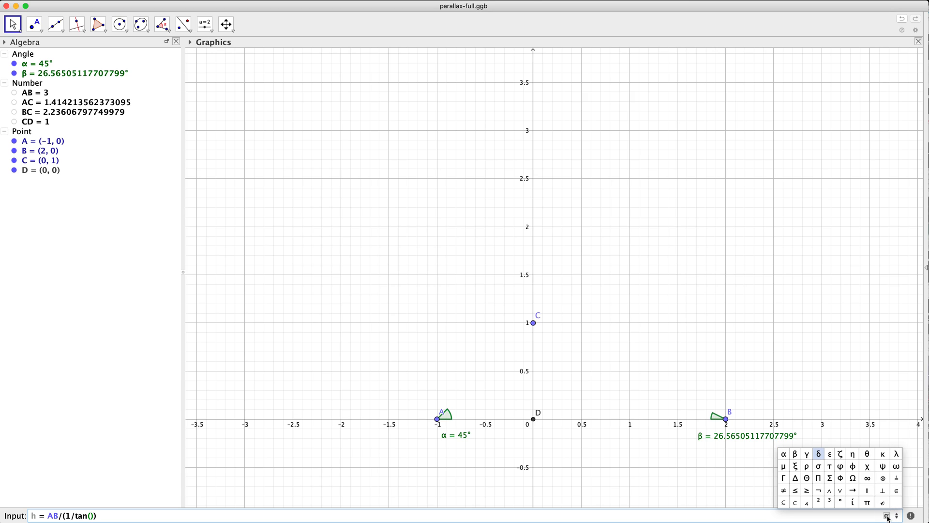
click(784, 454)
key(Right)
text(+ 1/tan()
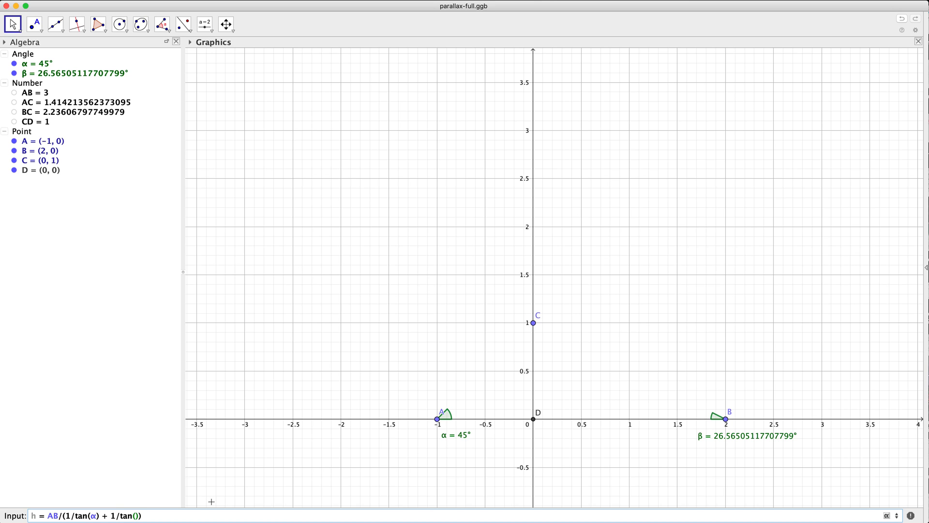
click(887, 516)
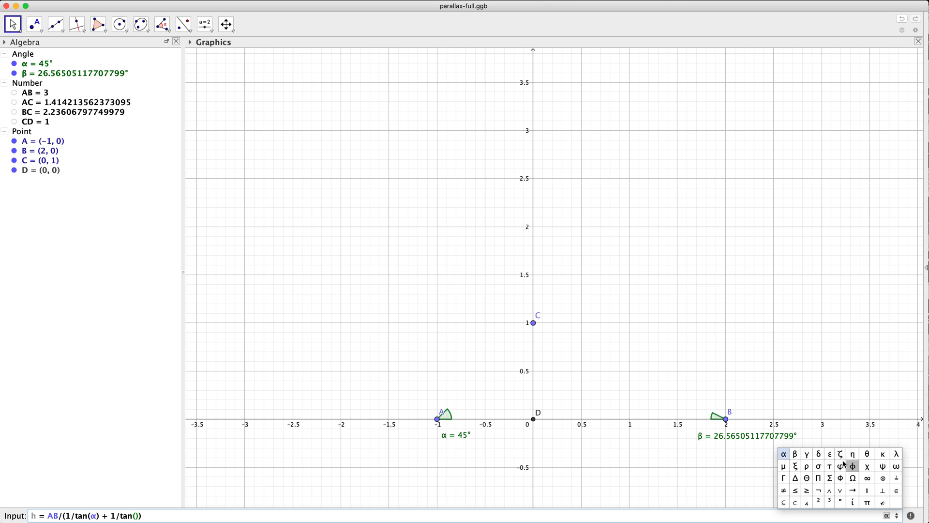
click(796, 454)
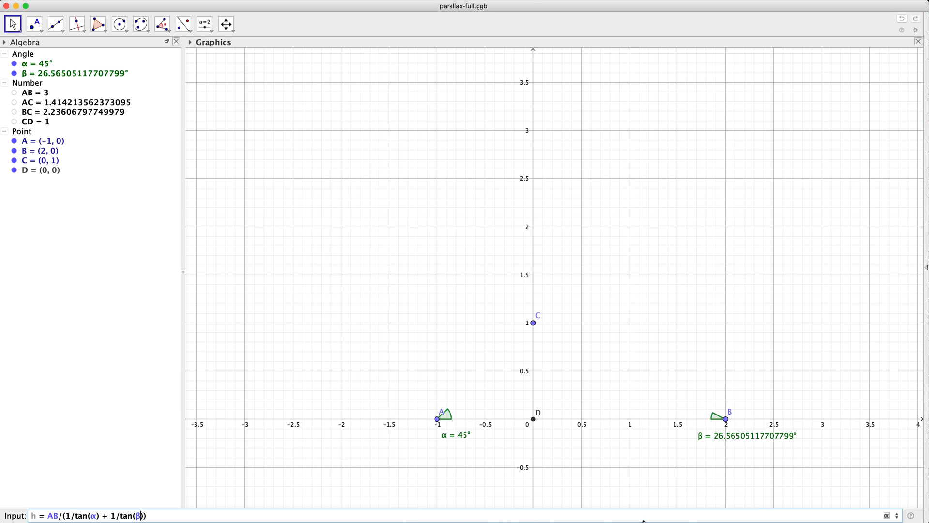
click(780, 517)
key(Return)
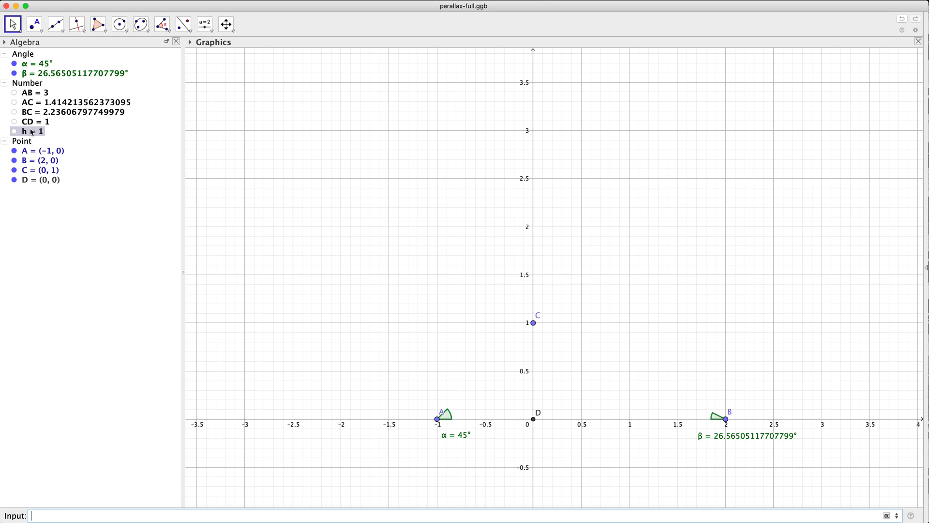
Move point C up the y-axis to (0, 1.5), then on to (0, 3)
mouse_move(37, 136)
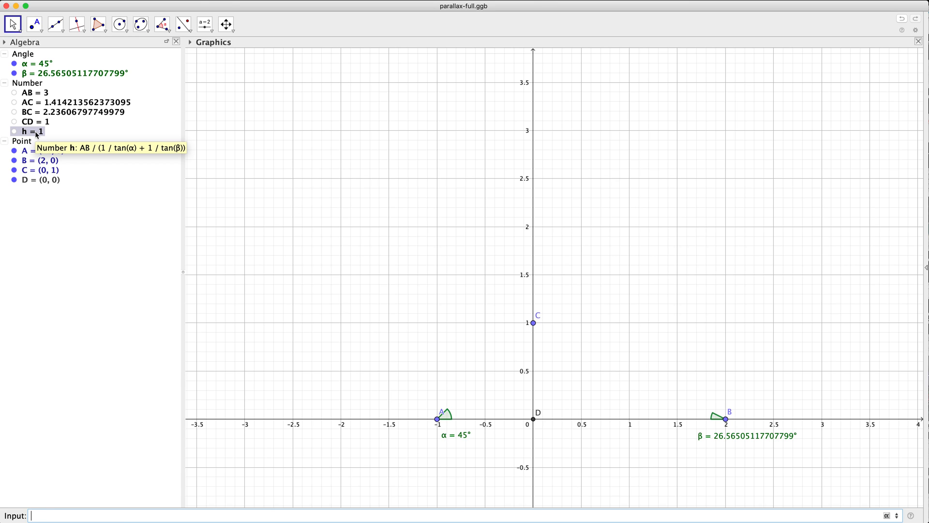
click(534, 322)
drag(535, 323, 535, 284)
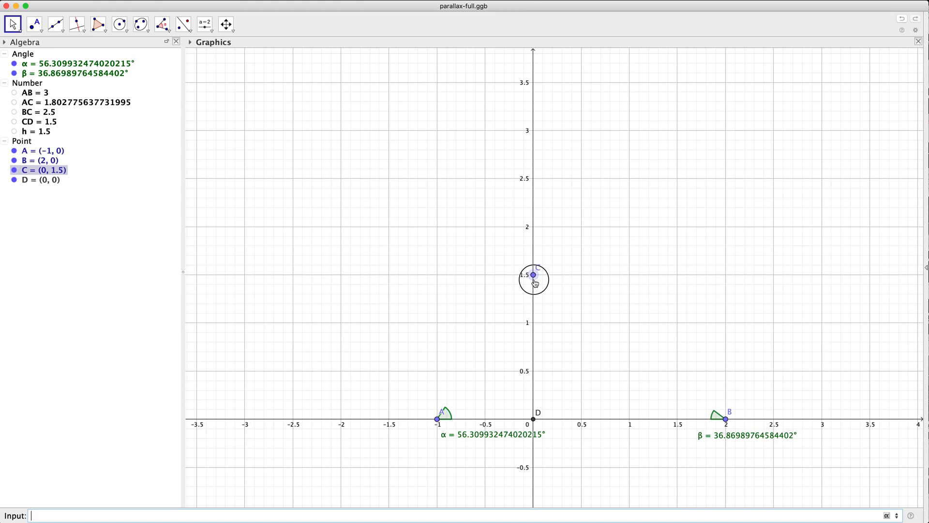
click(536, 283)
drag(532, 281, 533, 131)
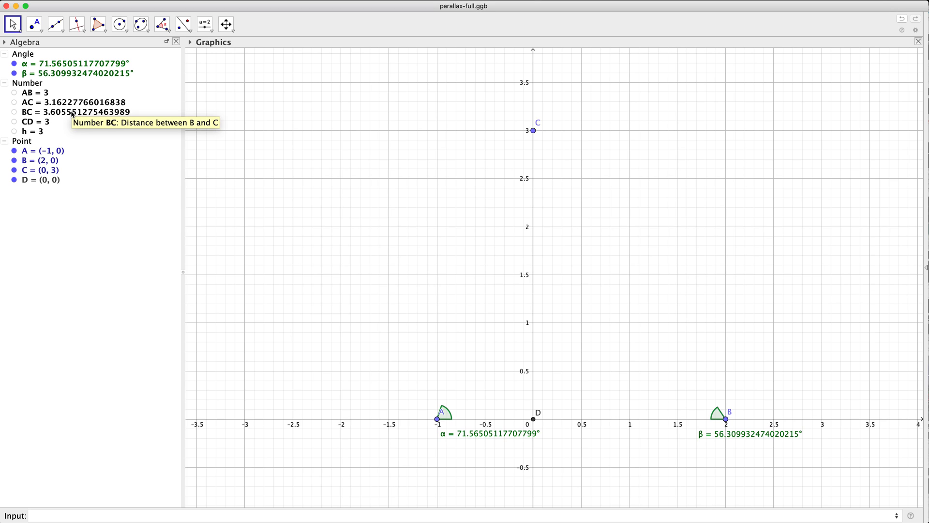
Move point B along the x-axis to (1, 0) and return it to (2, 0)
drag(727, 419, 631, 420)
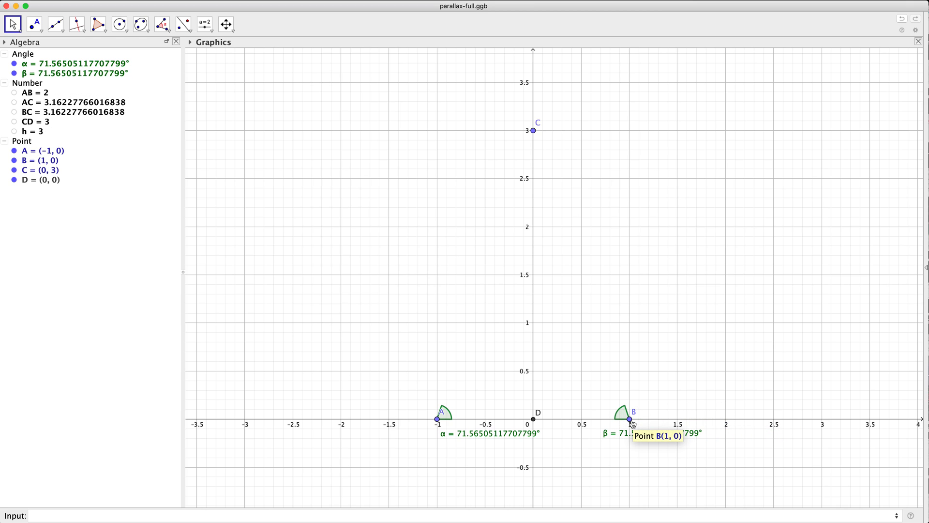
drag(631, 421, 726, 420)
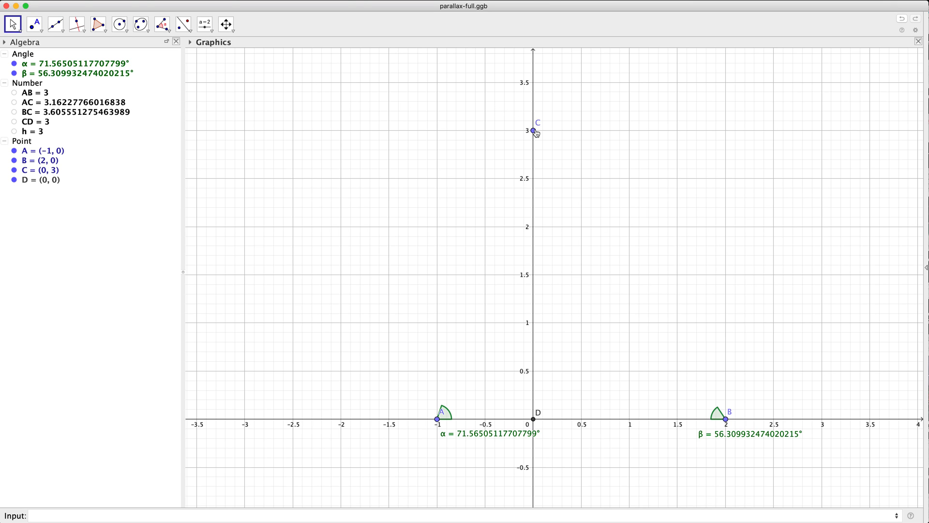
Move point C up the y-axis to (0, 5) and shift the β label below the α label
scroll(536, 130, down, 8)
scroll(541, 134, down, 2)
drag(539, 133, 537, 64)
drag(557, 128, 557, 177)
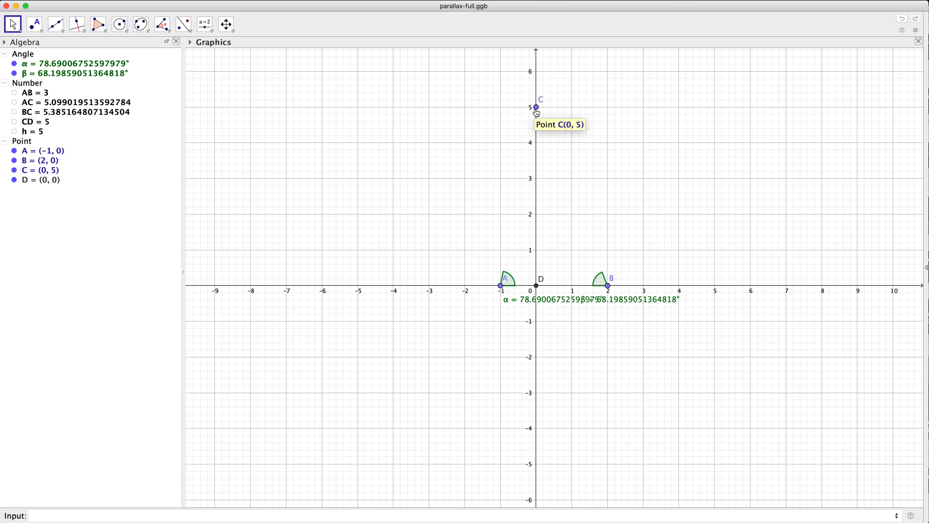
drag(623, 302, 627, 320)
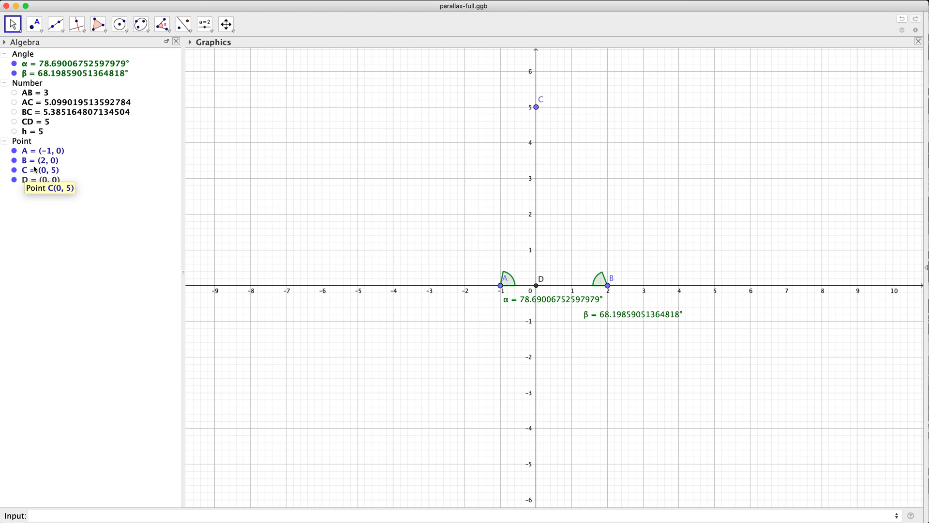
Redefine point C with the coordinates (0, 100)
click(51, 172)
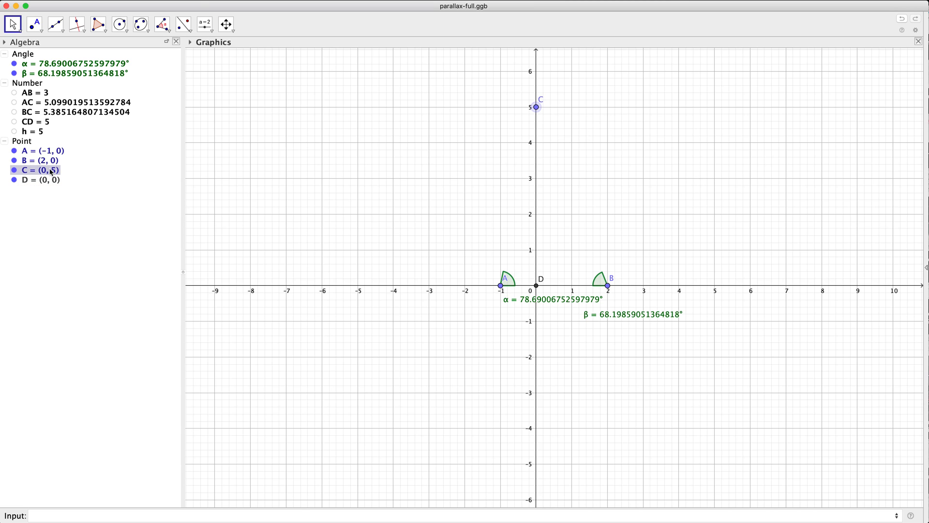
double_click(51, 172)
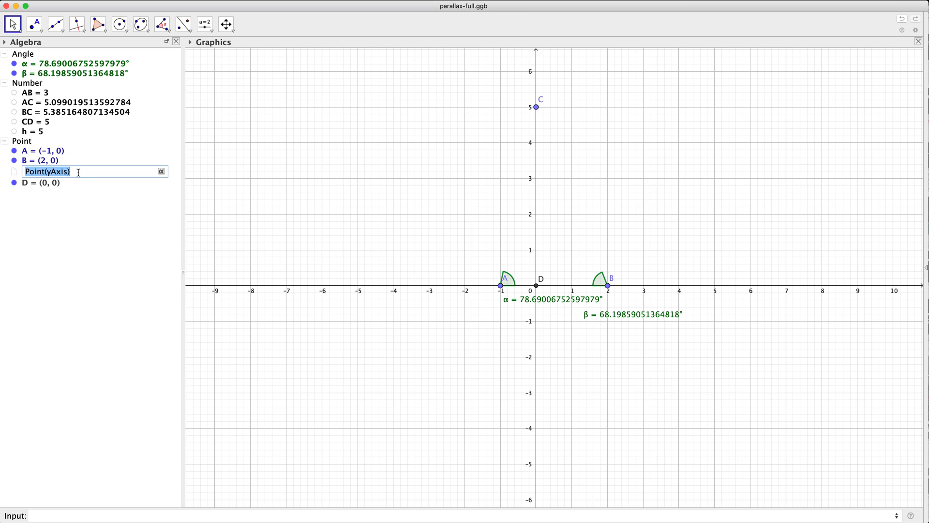
text(()
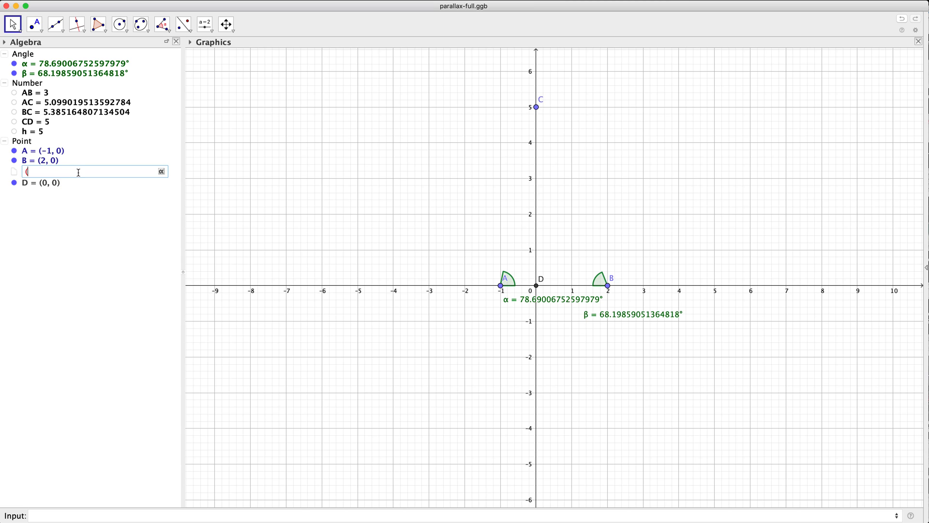
text(0,)
text(100))
key(Return)
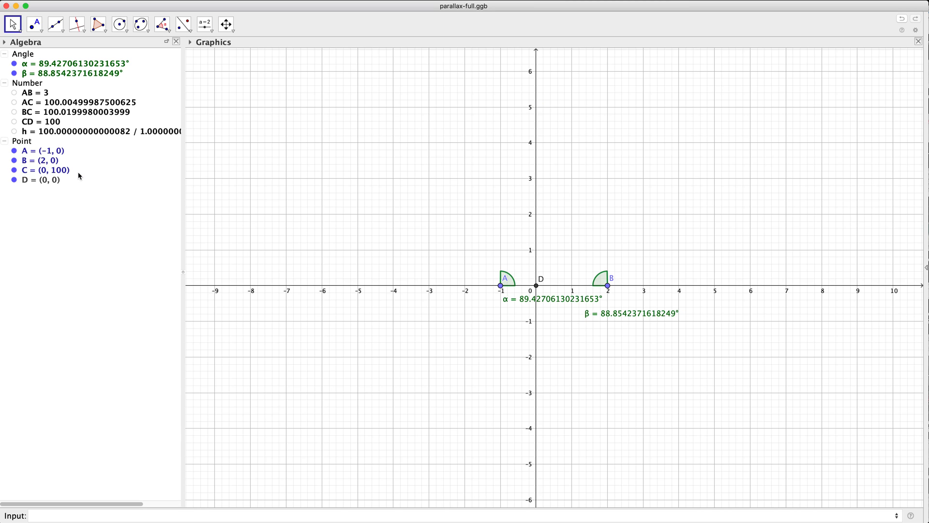
Fit all objects into the graphics view and set the x-axis to y-axis ratio to 1 : 1
right_click(647, 203)
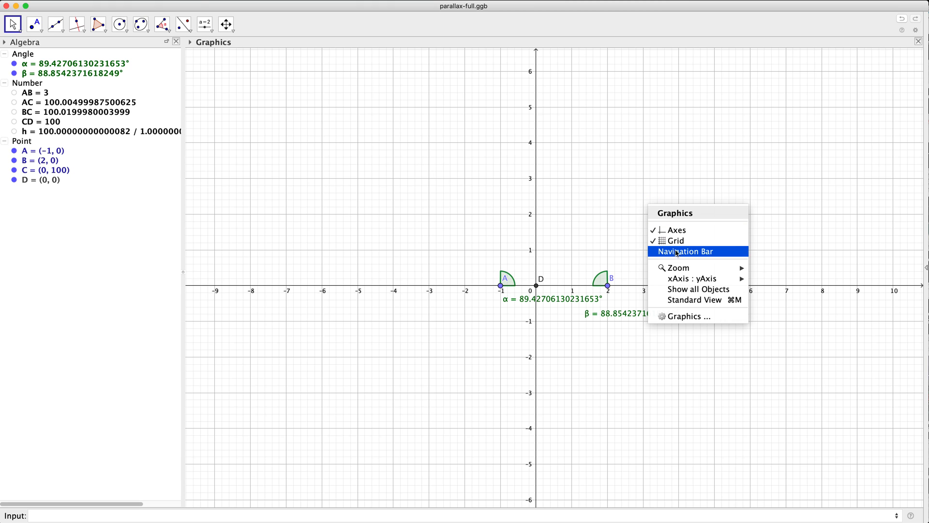
click(682, 291)
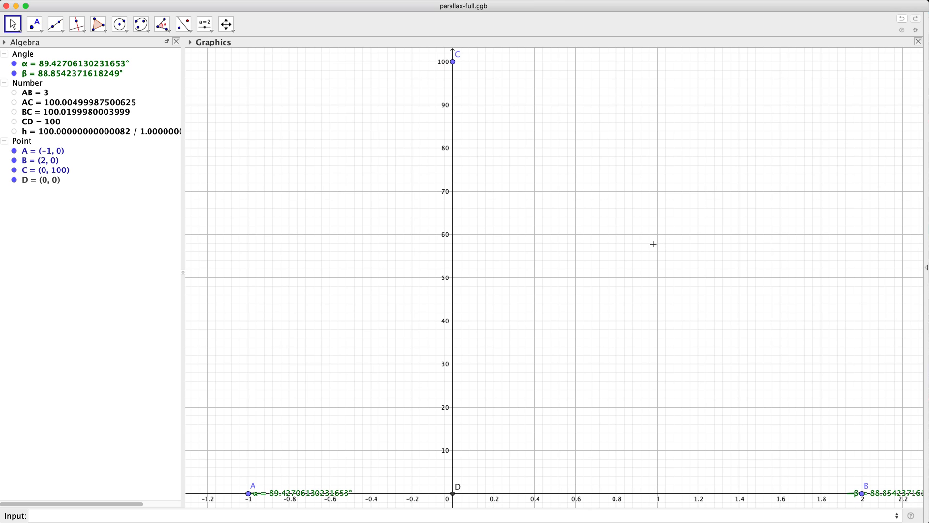
right_click(654, 244)
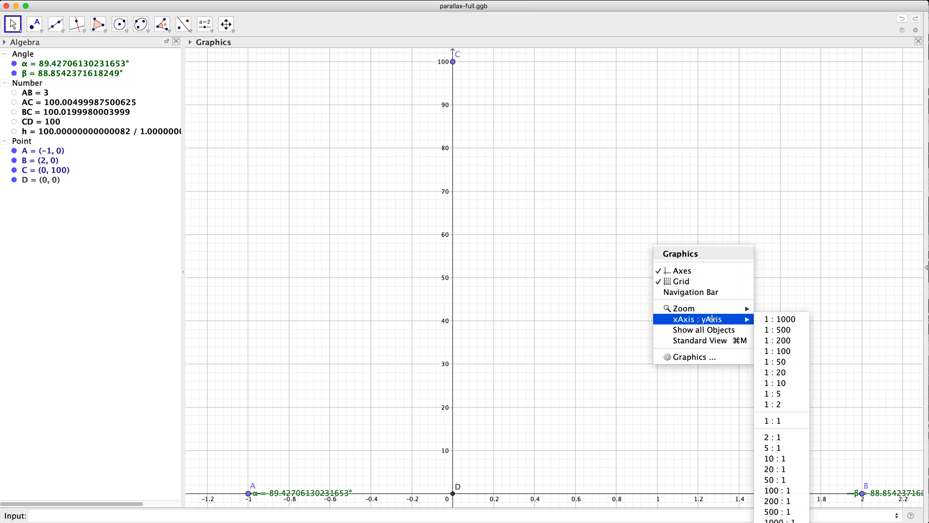
mouse_move(745, 320)
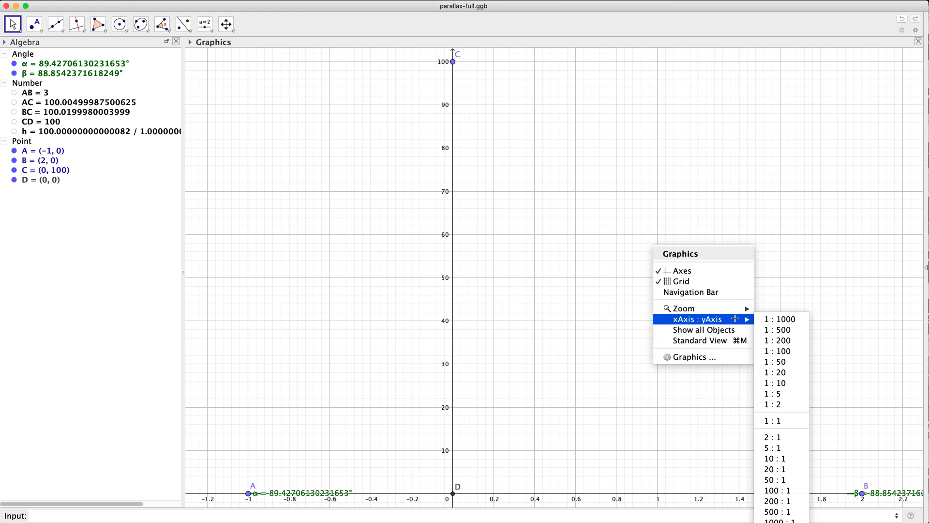
click(797, 420)
Move the α and β angle labels to the right of the y-axis, one beneath the other
scroll(631, 312, down, 20)
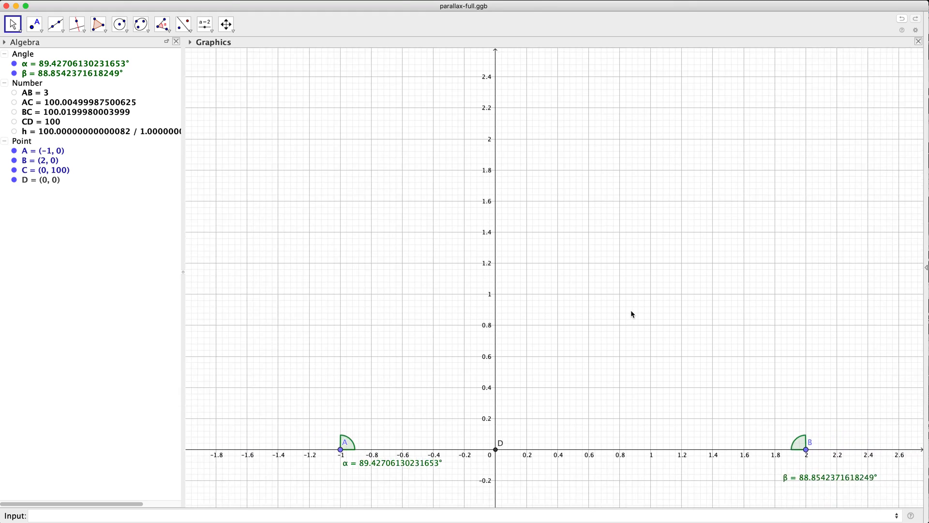
scroll(652, 176, down, 10)
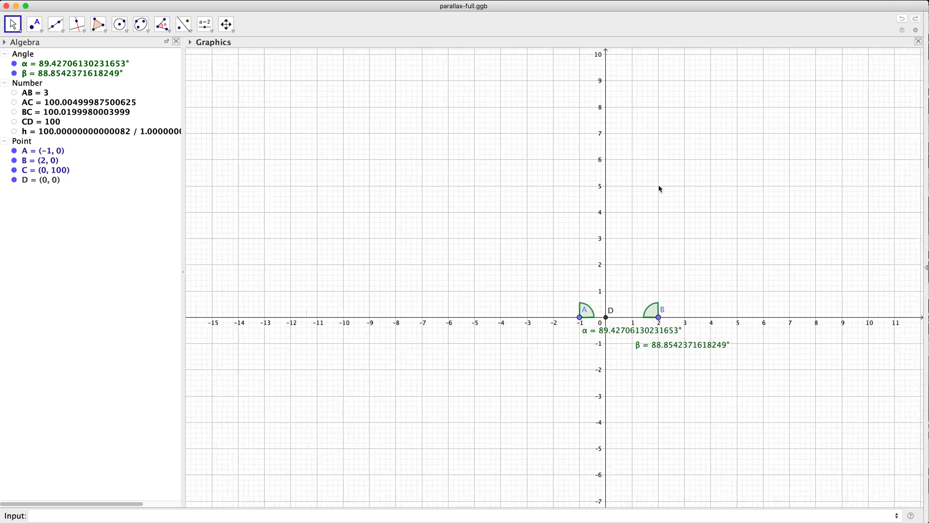
drag(649, 182, 603, 338)
scroll(603, 339, down, 13)
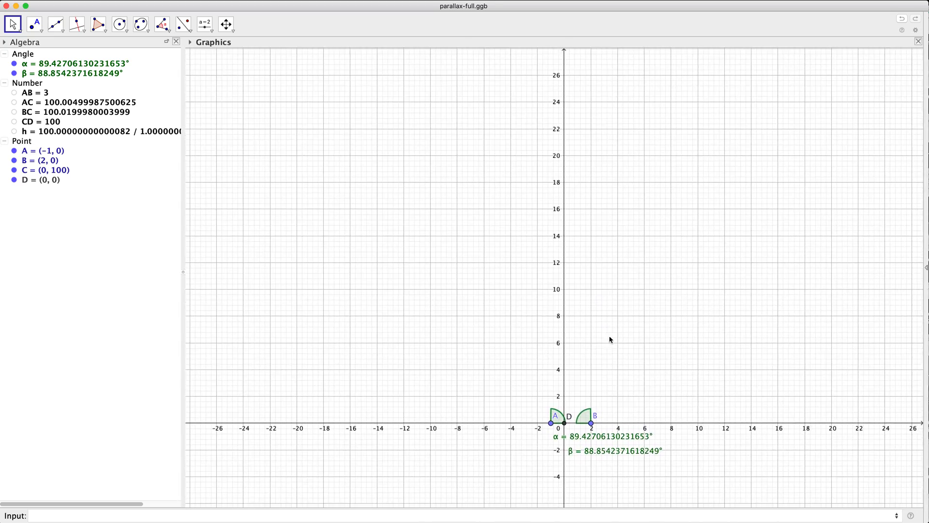
scroll(630, 310, down, 5)
drag(632, 280, 591, 320)
scroll(595, 321, down, 3)
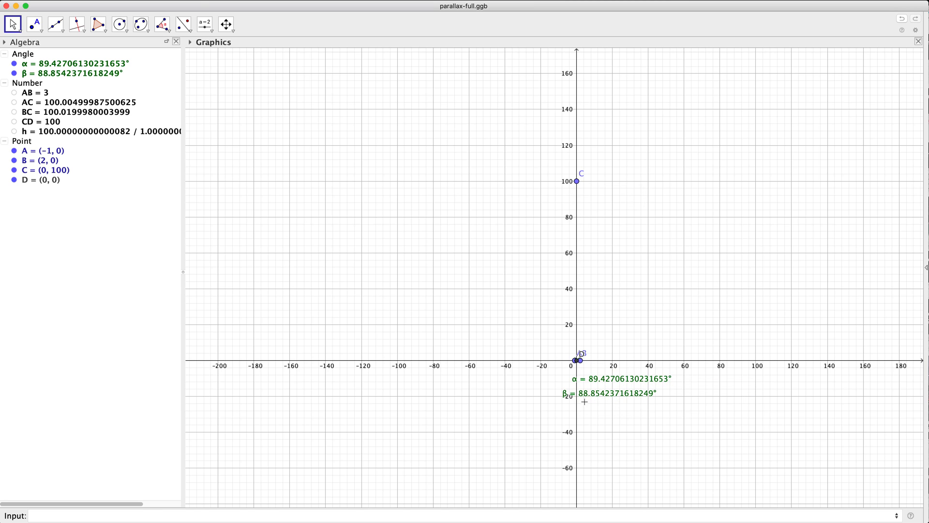
click(592, 395)
drag(592, 394, 622, 391)
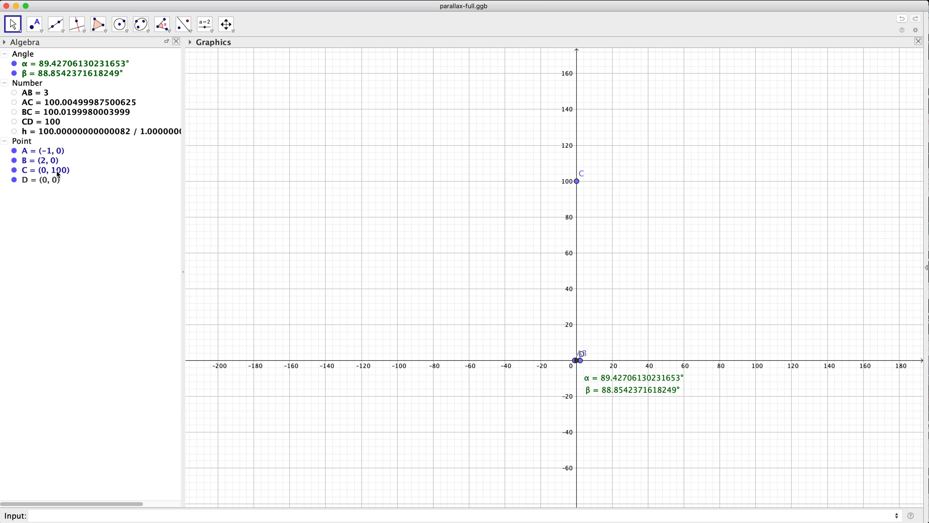
Change the coordinates of point C to (0, 1000)
mouse_move(578, 182)
mouse_down()
mouse_move(580, 154)
mouse_move(579, 183)
mouse_up()
click(527, 178)
click(57, 169)
click(57, 171)
click(64, 172)
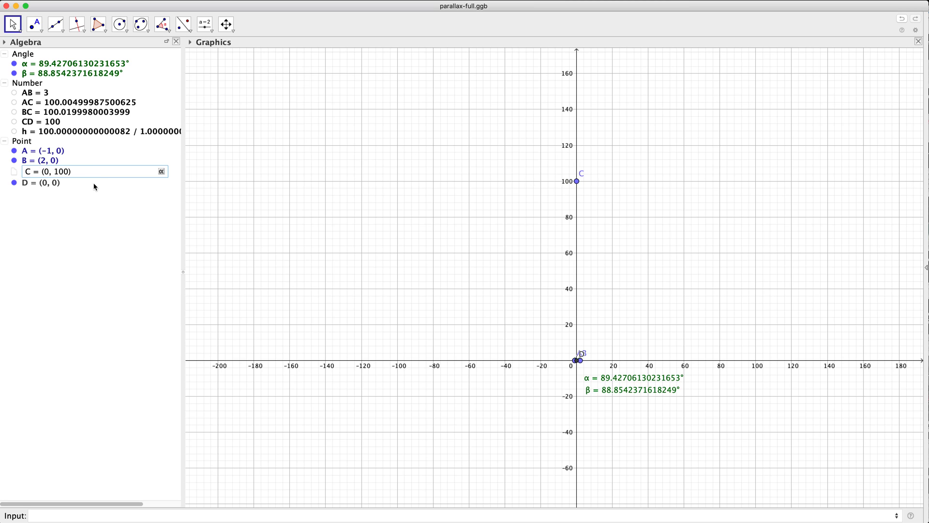
text(0)
key(Return)
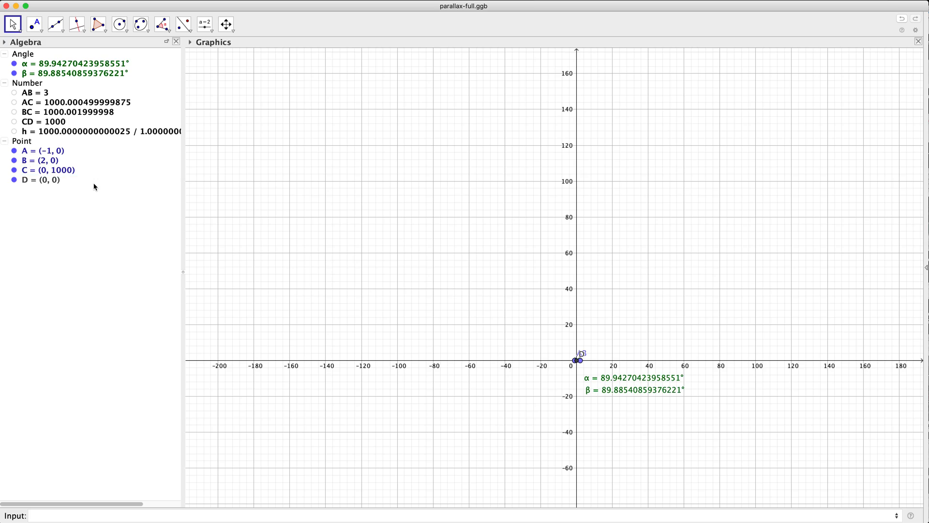
Change the coordinates of point C to (0, 20000)
scroll(500, 270, down, 1)
scroll(499, 270, down, 10)
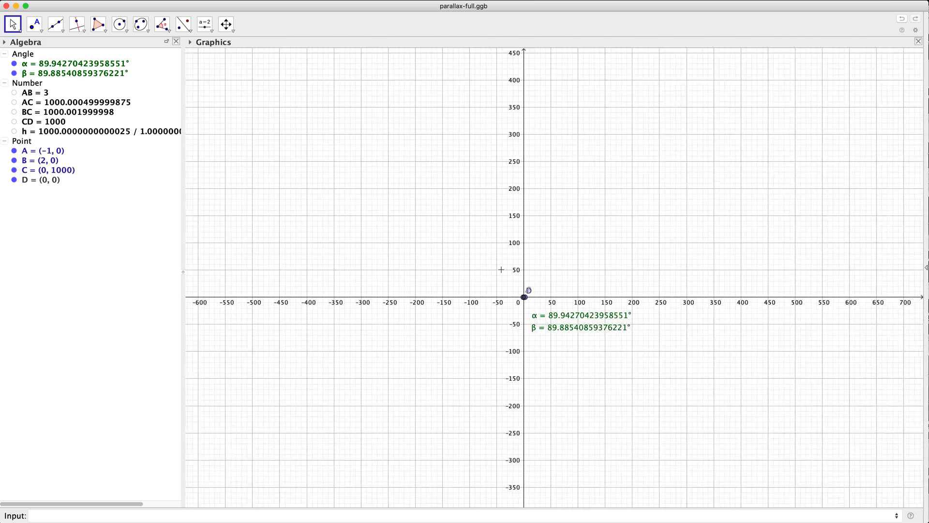
scroll(501, 270, down, 2)
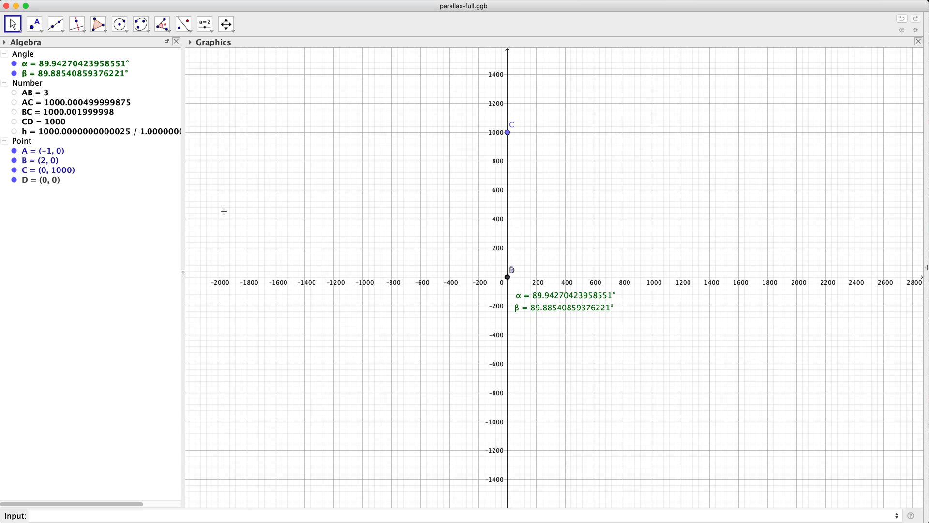
click(63, 174)
click(64, 174)
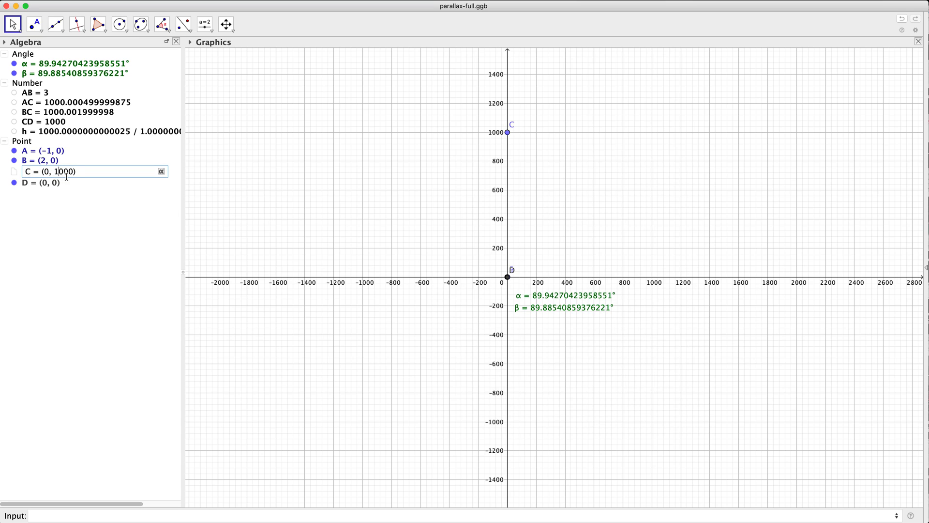
text(20)
key(Return)
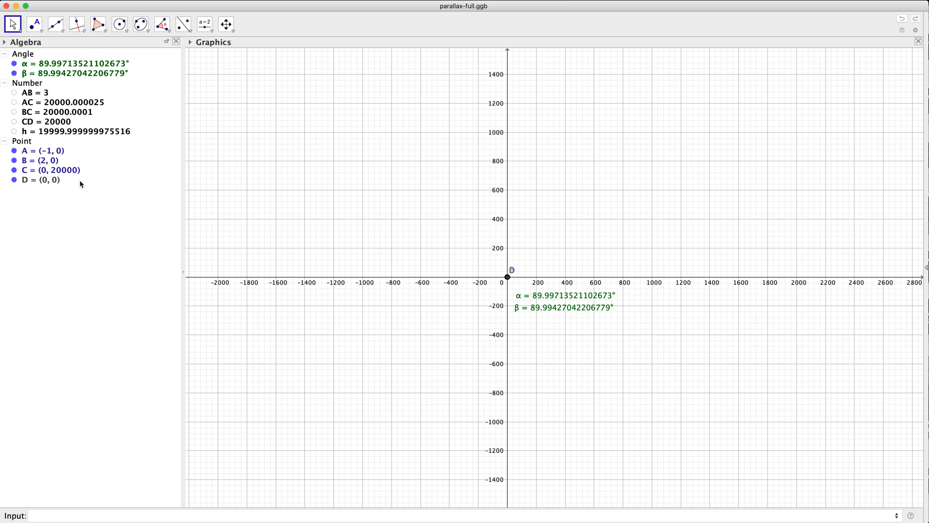
Check the definition of number h and view point C together with the base points
key(F2)
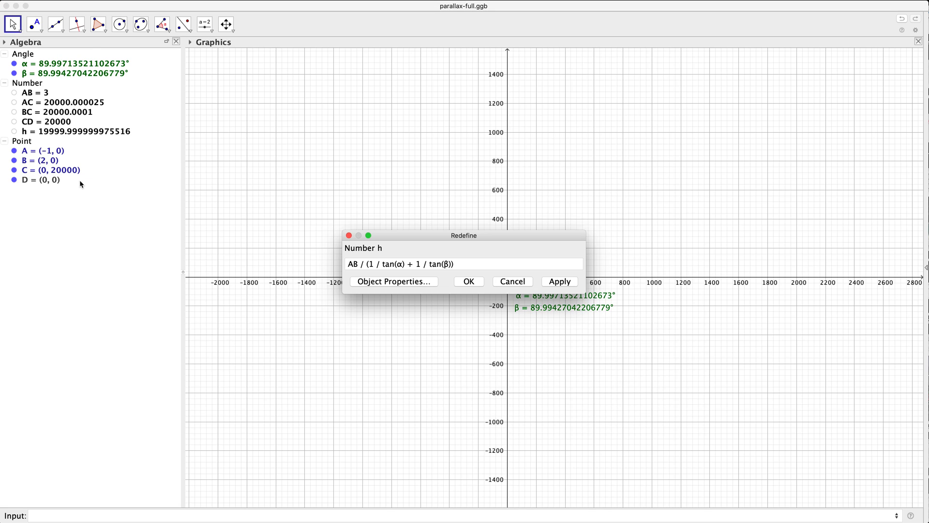
click(472, 283)
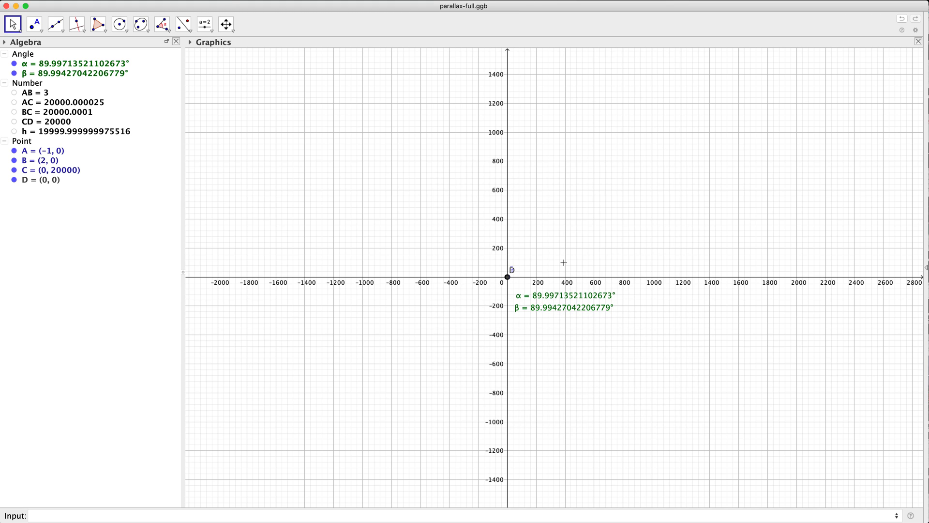
scroll(564, 262, down, 15)
scroll(596, 223, down, 8)
scroll(594, 336, up, 2)
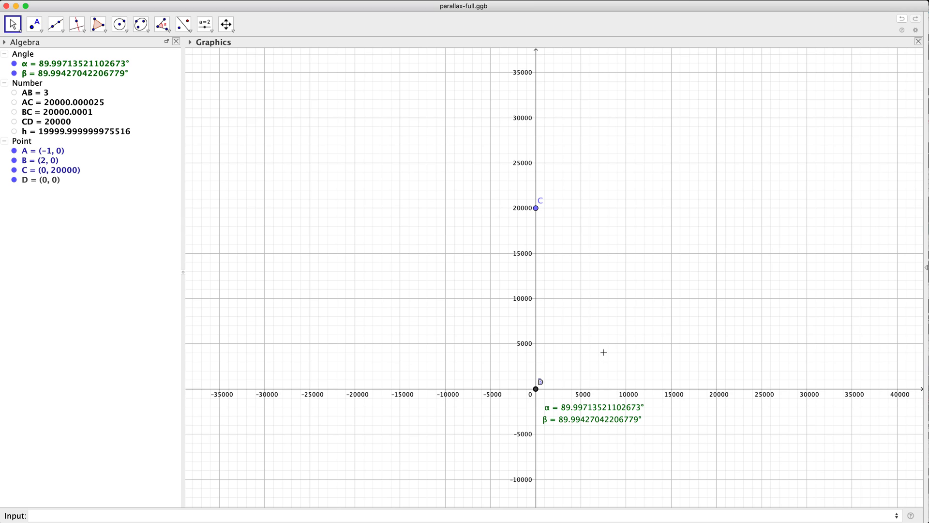
Change the coordinates of point C to (0, 1)
double_click(61, 171)
drag(56, 172, 78, 171)
text(1)
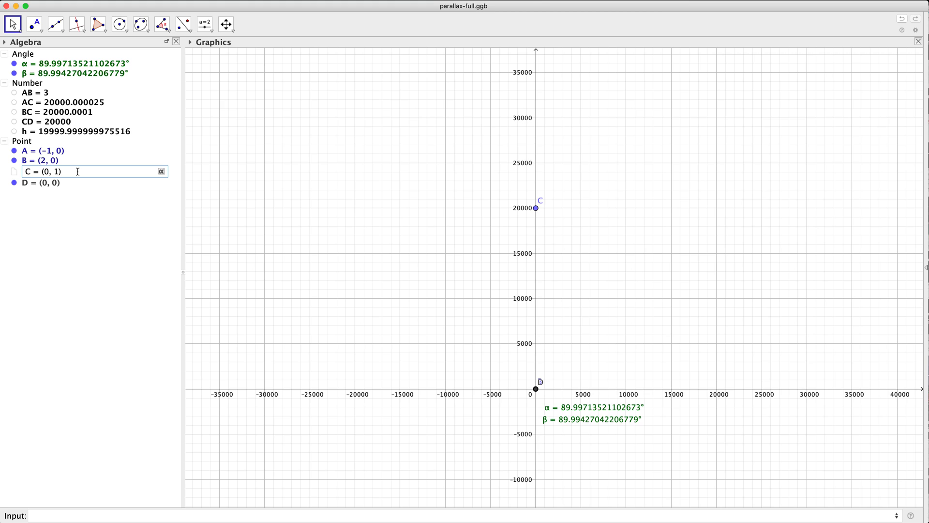
key(Return)
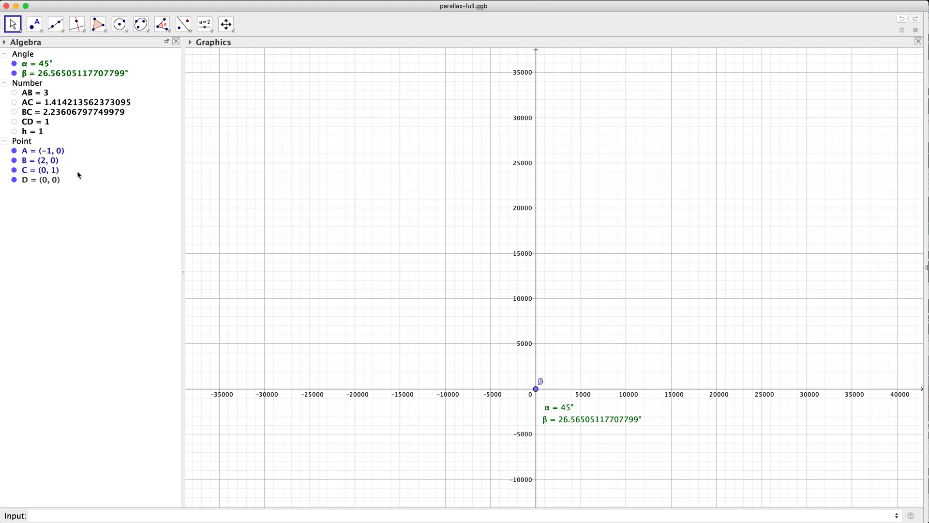
right_click(571, 374)
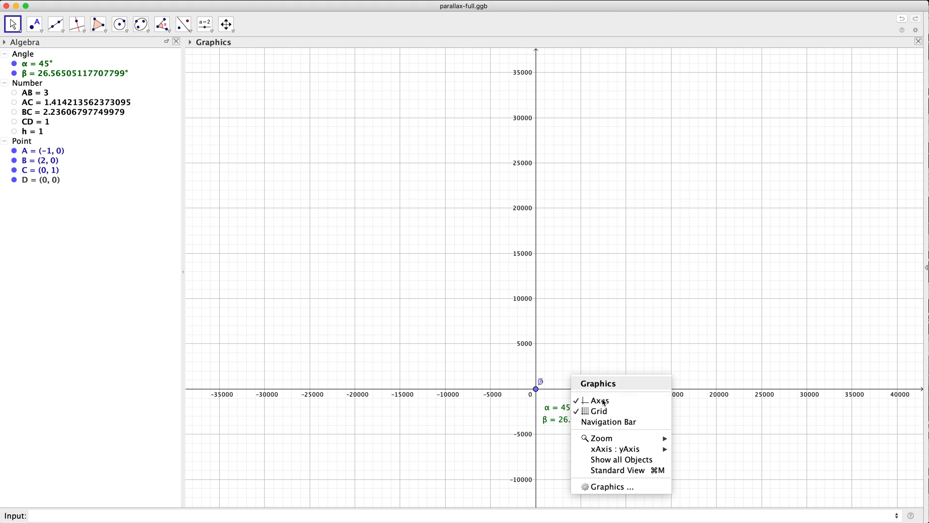
click(618, 470)
drag(590, 245, 543, 333)
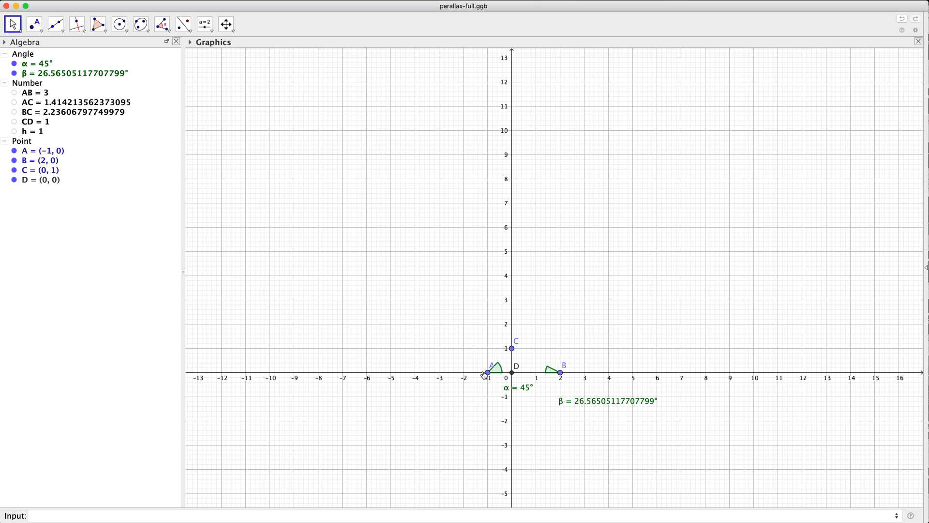
click(162, 24)
click(514, 356)
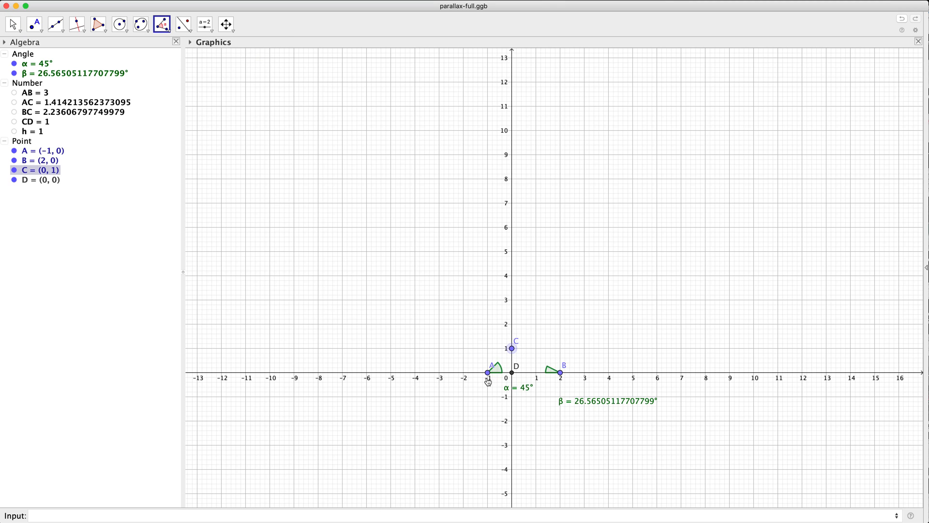
key(Escape)
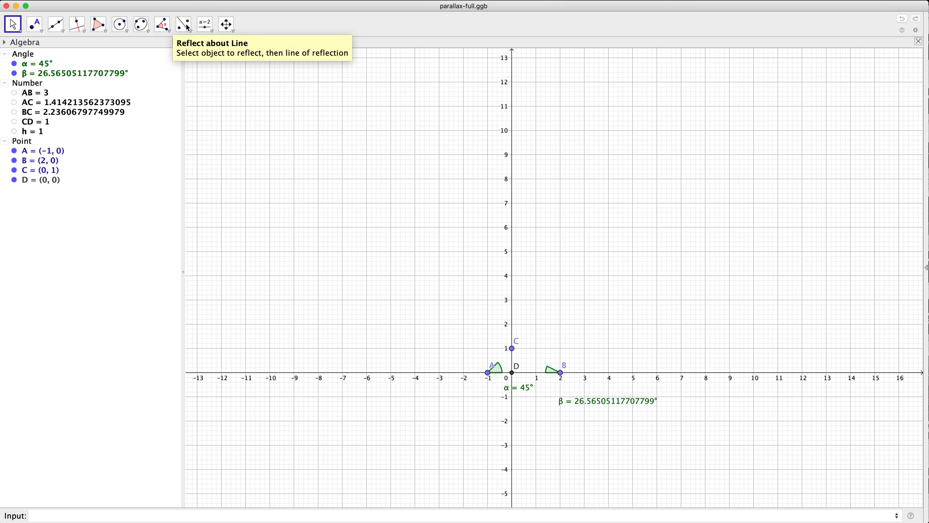
Measure the angle at vertex C between points A, C and B
click(166, 26)
click(488, 373)
click(515, 349)
click(561, 373)
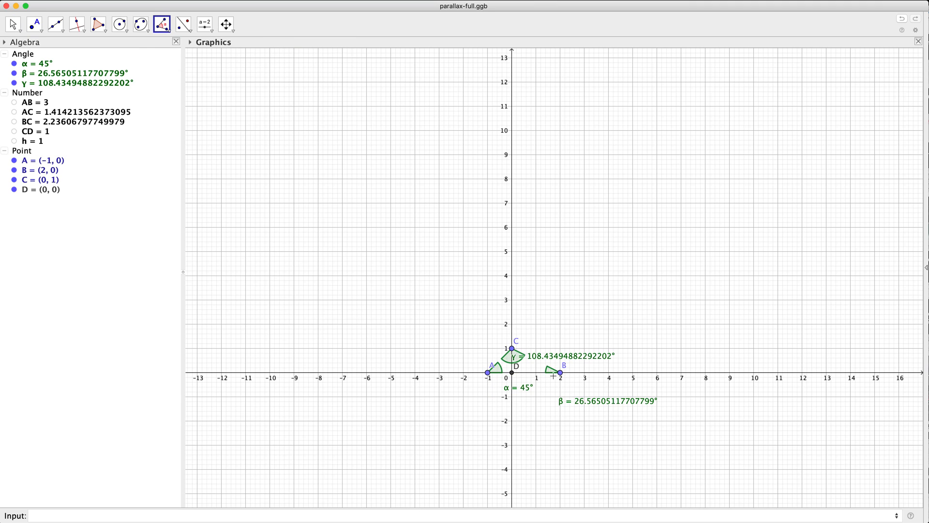
click(556, 354)
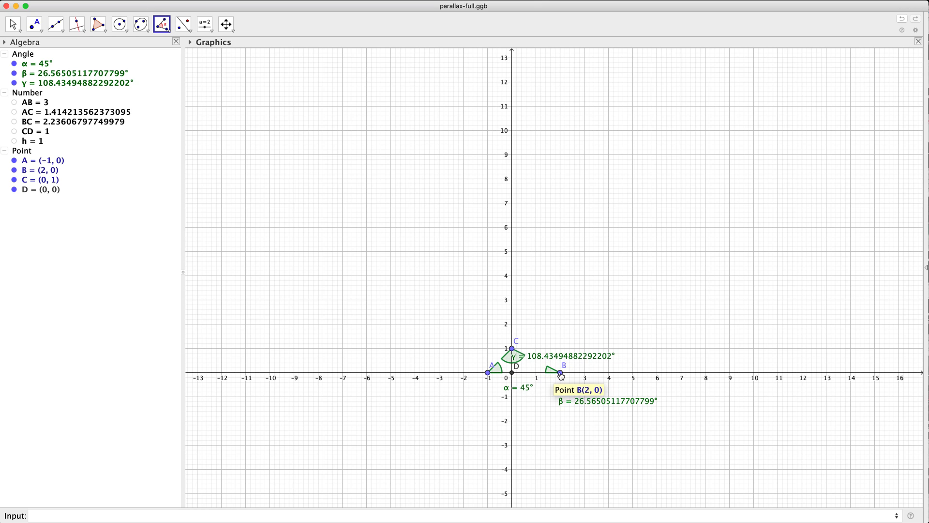
Move point B along the x-axis to (1, 0) and point C up the y-axis to (0, 2)
click(13, 24)
drag(561, 372, 537, 373)
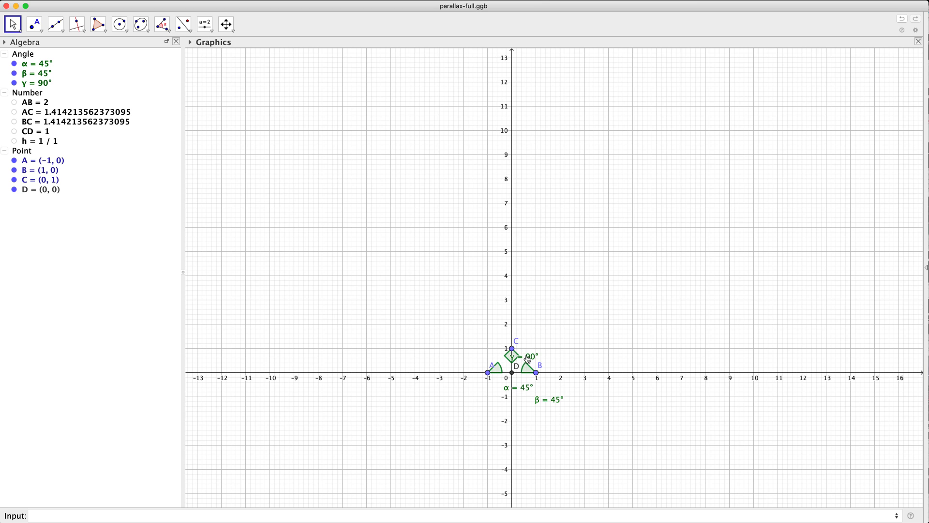
drag(515, 352, 513, 326)
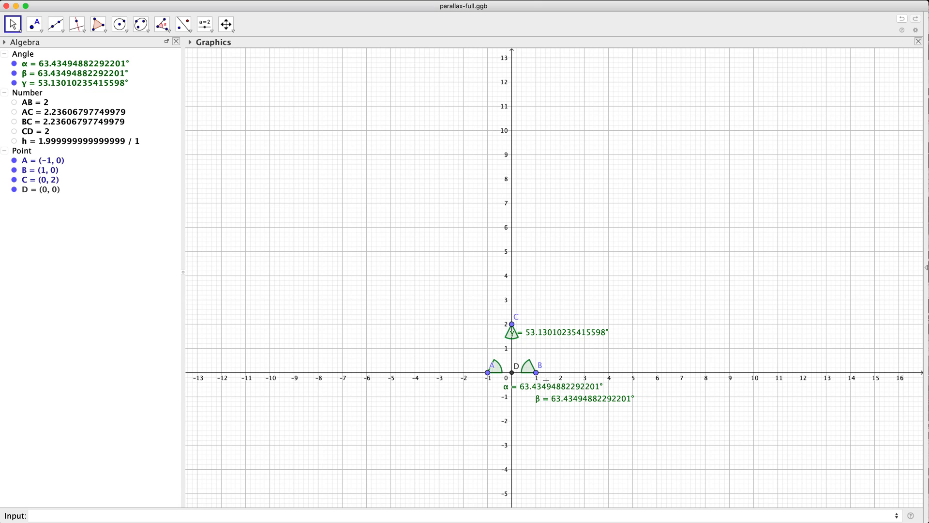
Move point B to (2, 0) and change the coordinates of point C to (0, 100)
drag(536, 373, 560, 372)
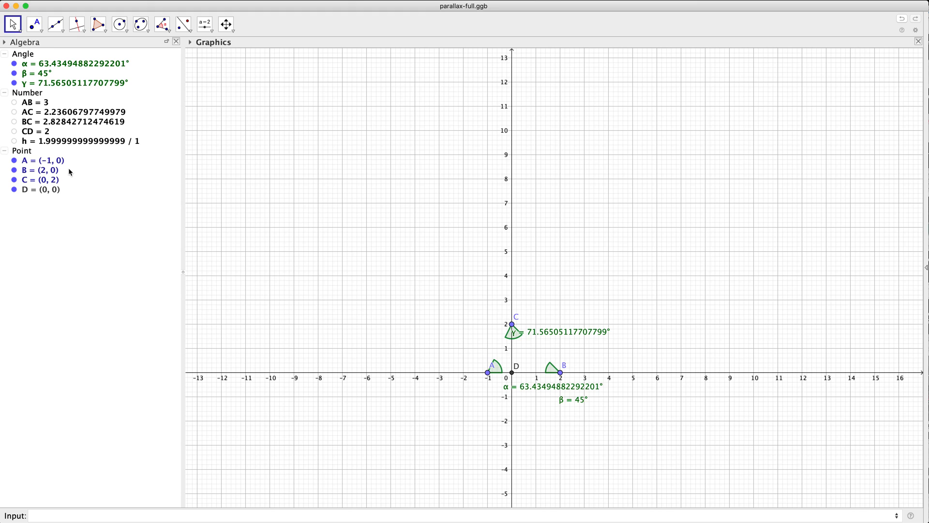
double_click(57, 180)
click(57, 181)
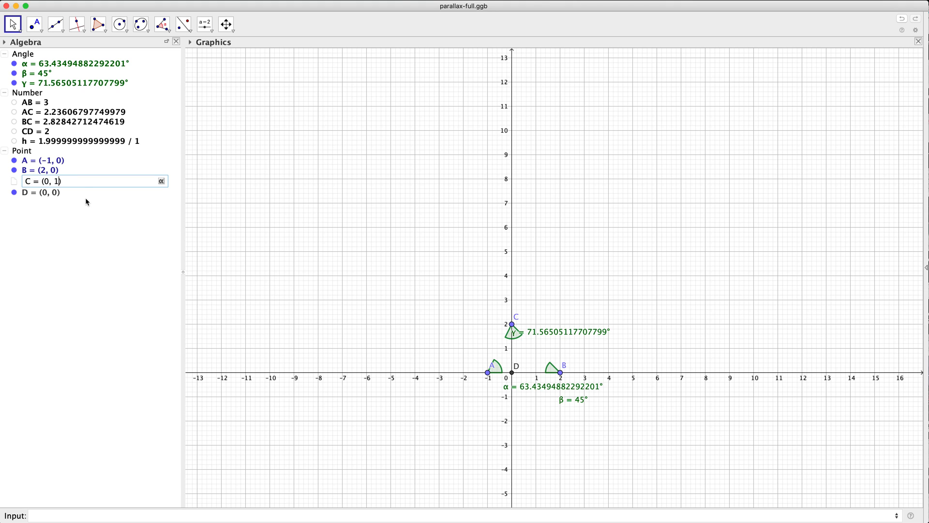
text(100)
key(Return)
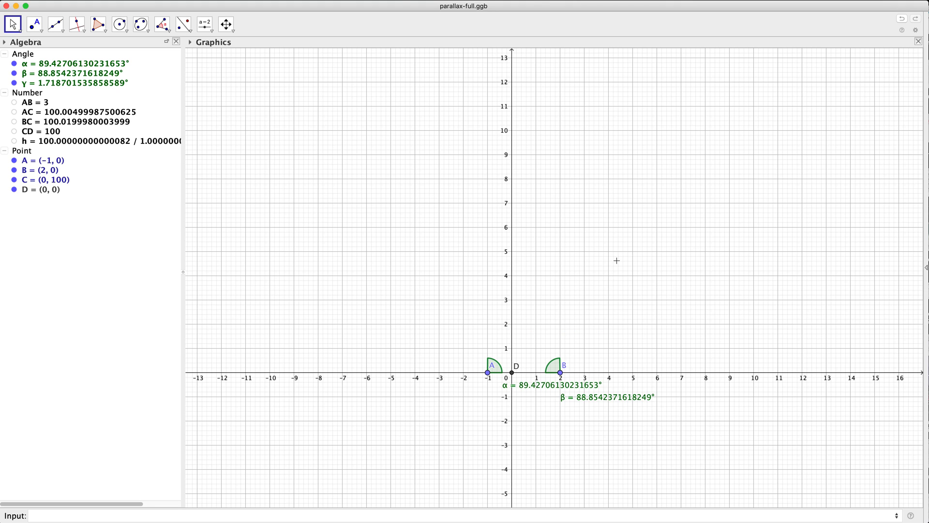
scroll(617, 260, down, 10)
scroll(617, 261, down, 6)
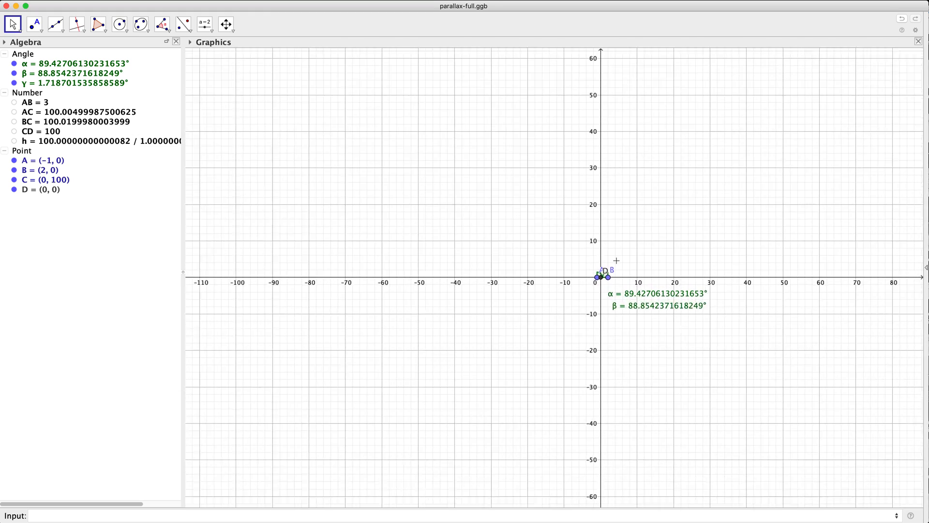
drag(642, 190, 592, 332)
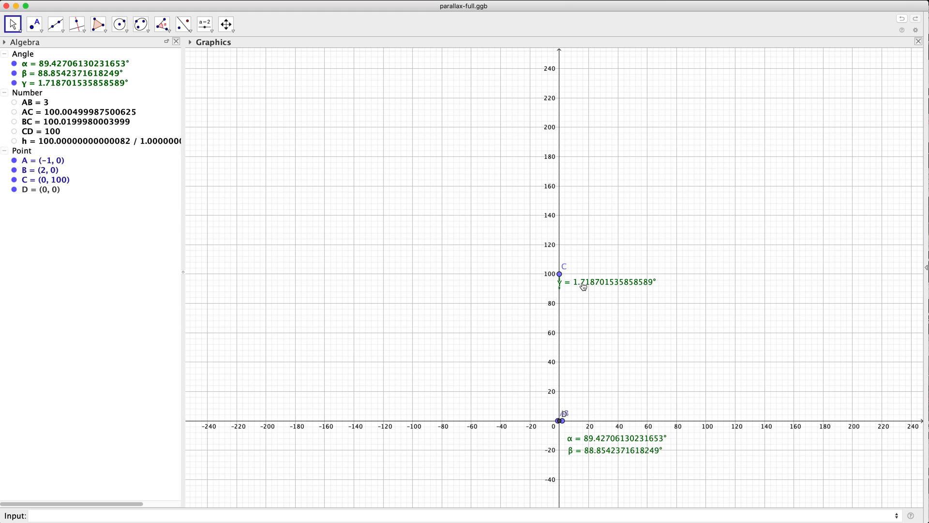
mouse_move(584, 287)
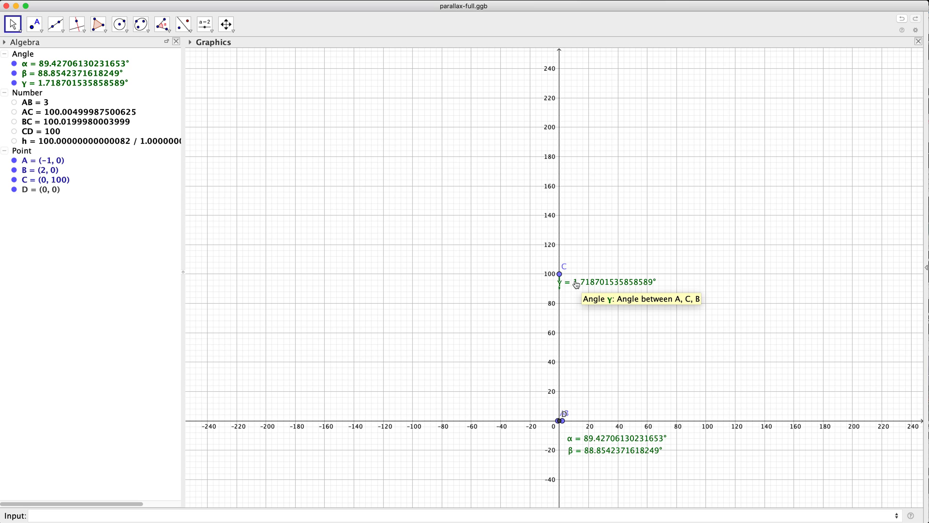
click(257, 514)
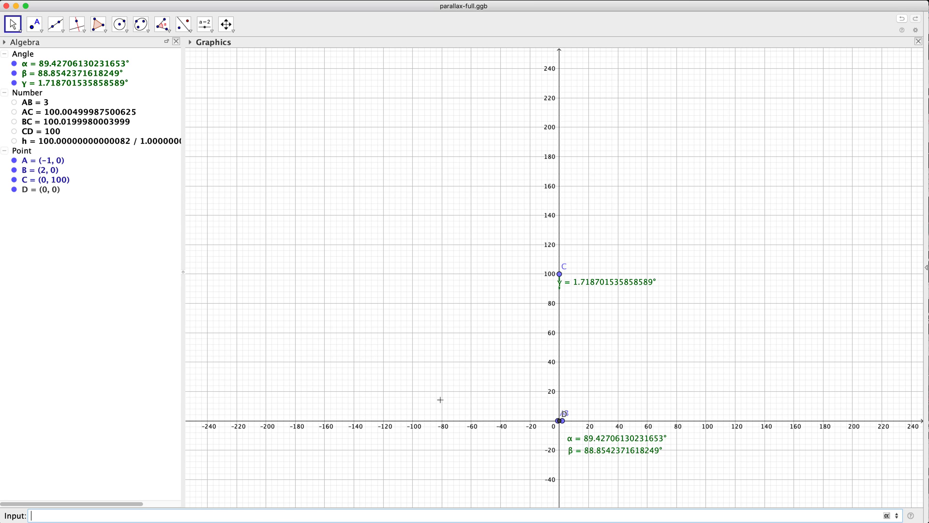
Bring point C down along the y-axis to (0, 4), closer to the base points
drag(560, 274, 559, 402)
click(609, 380)
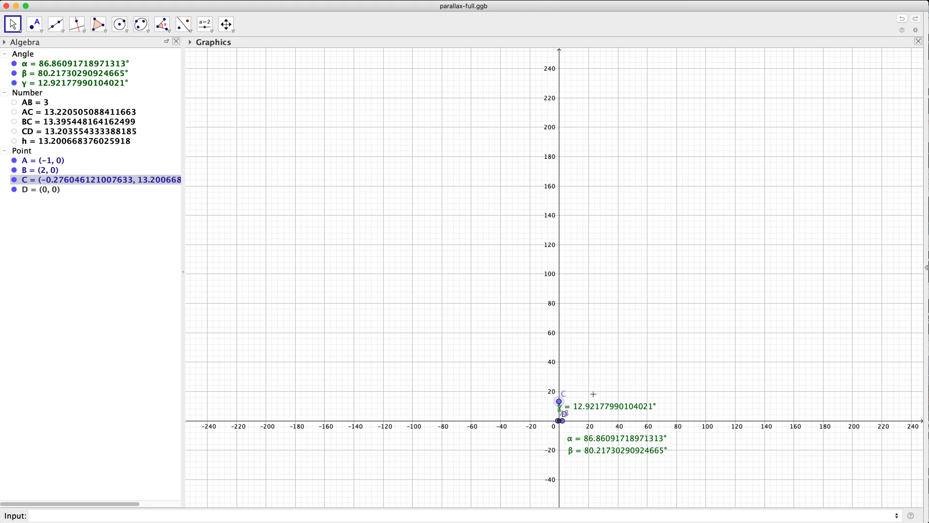
right_click(652, 369)
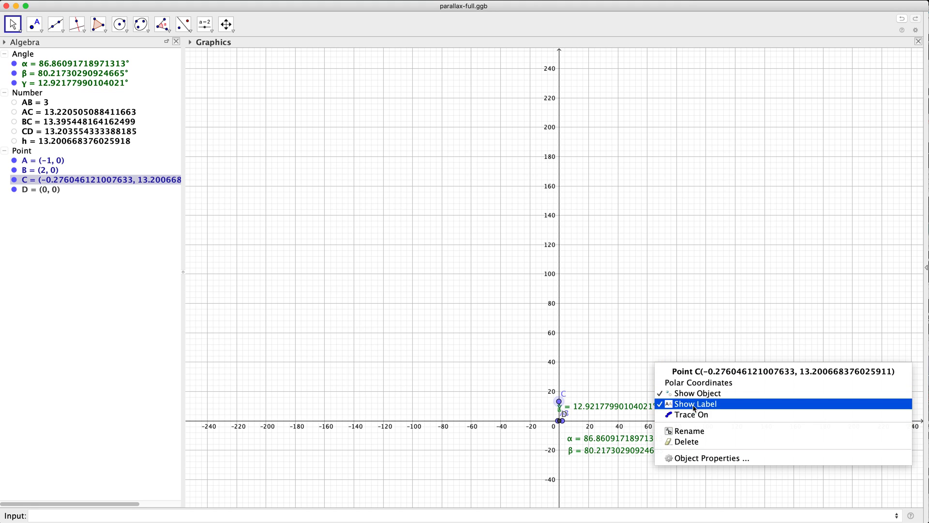
click(624, 302)
right_click(623, 299)
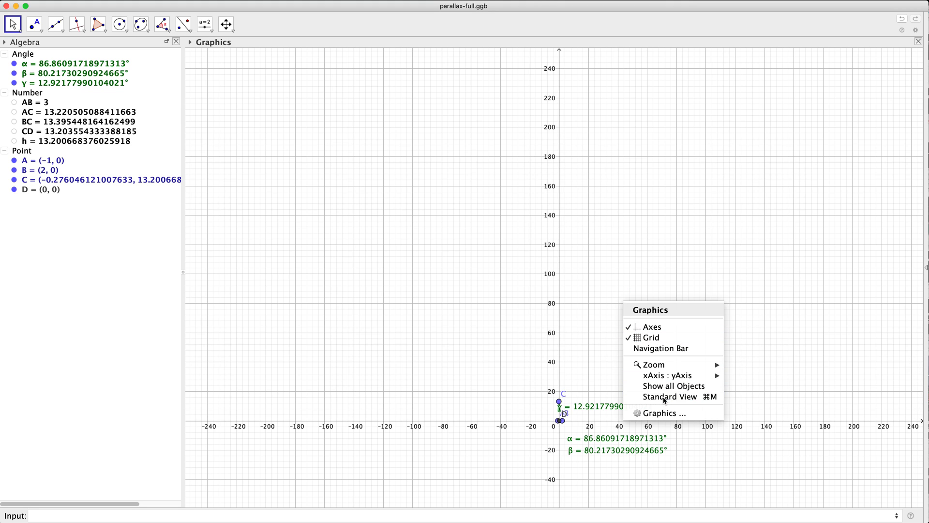
click(663, 397)
scroll(555, 166, down, 7)
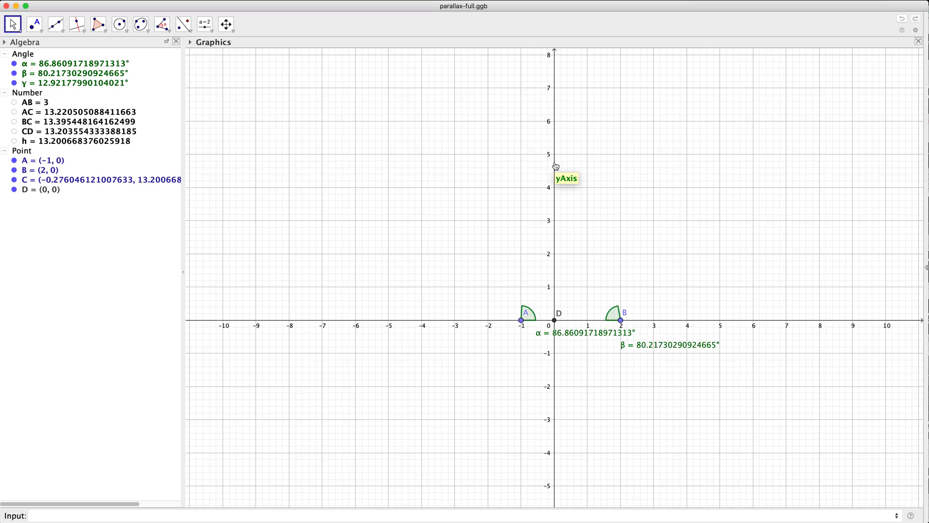
scroll(556, 166, down, 1)
drag(552, 74, 557, 175)
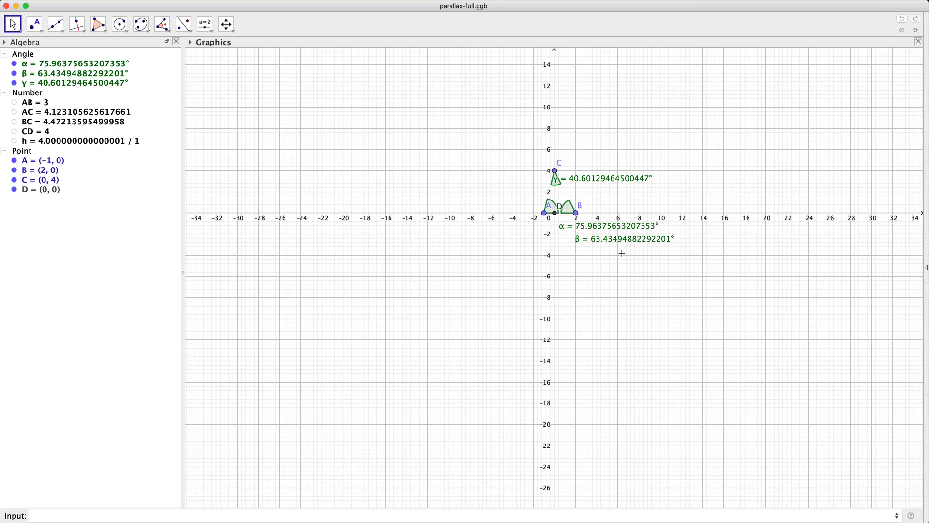
Move point B along the x-axis to (1, 0) to make the triangle symmetric about the y-axis
scroll(624, 254, up, 1)
scroll(624, 255, up, 6)
drag(585, 127, 629, 219)
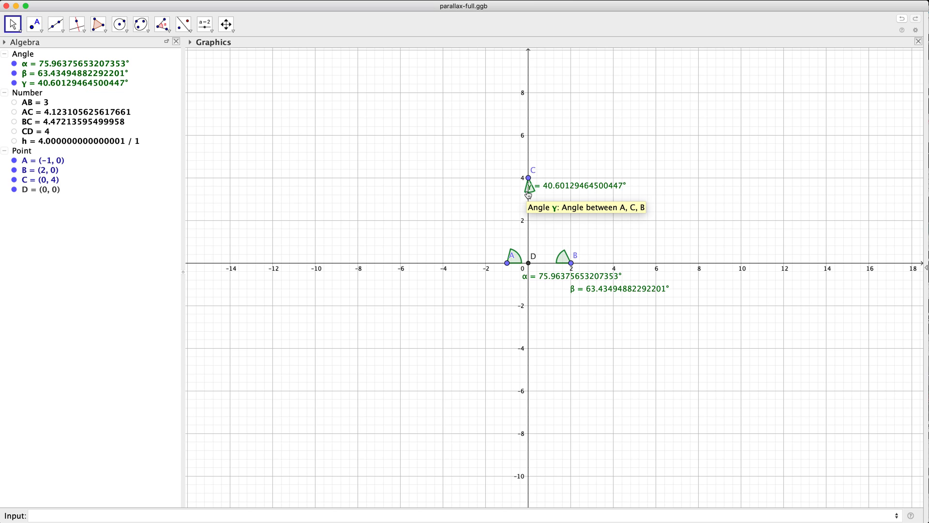
mouse_move(571, 263)
mouse_down()
mouse_move(549, 265)
mouse_move(572, 265)
mouse_up()
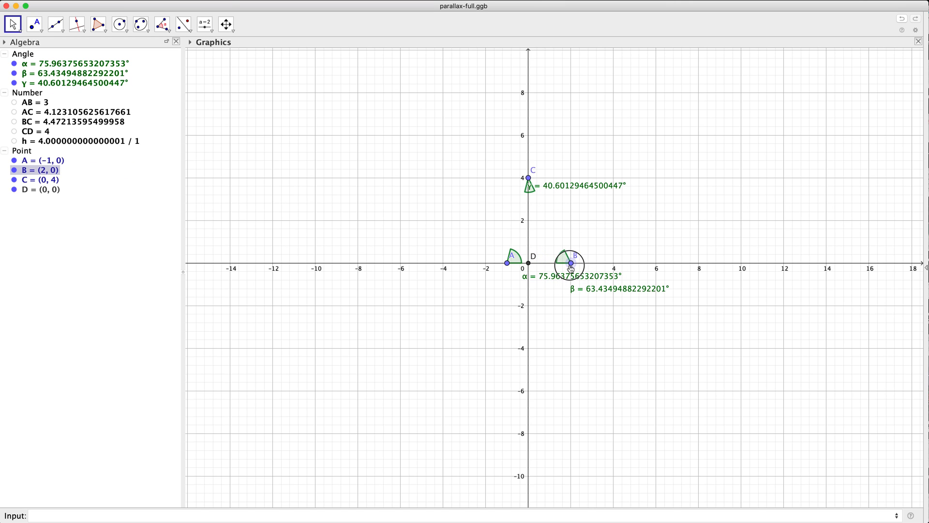
scroll(576, 264, down, 1)
scroll(578, 265, up, 5)
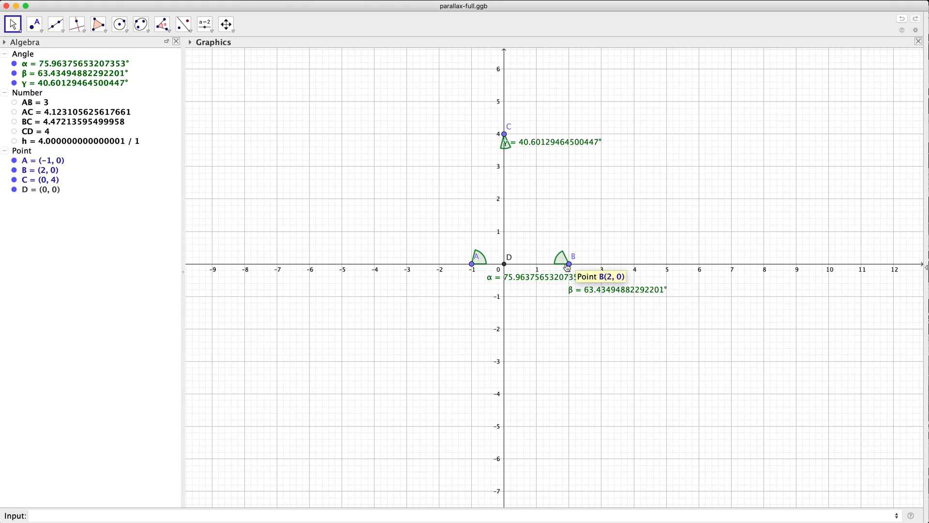
drag(570, 265, 538, 264)
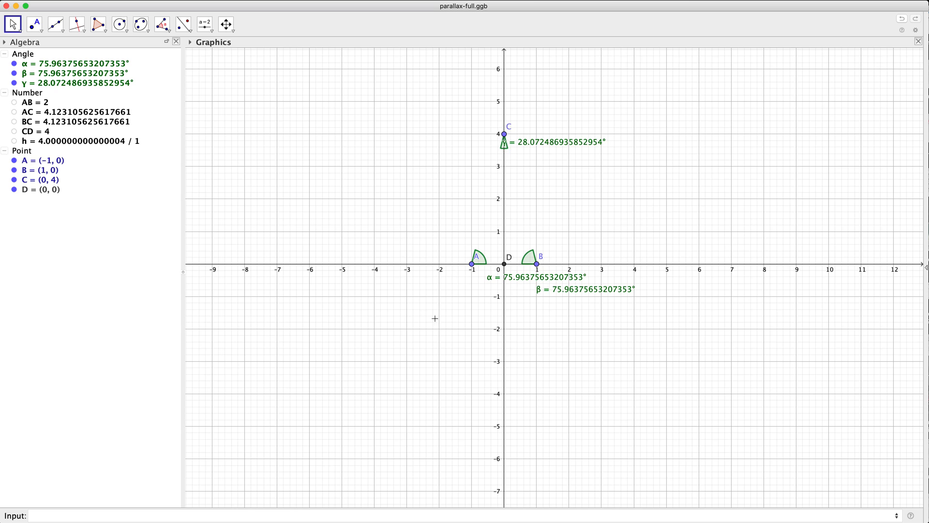
Enter the relation tan(γ/2) = AD/CD as a new input expression, without submitting it
click(153, 509)
text(ta)
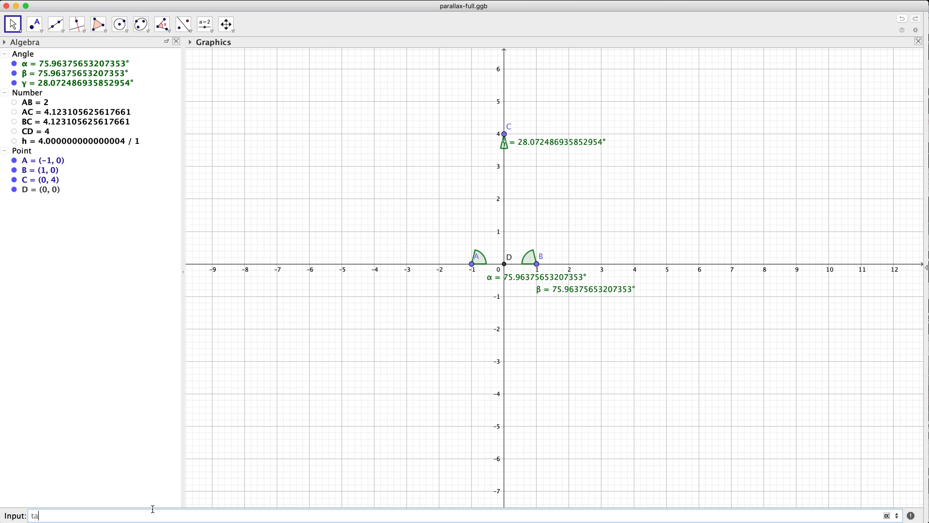
text(n()
click(887, 517)
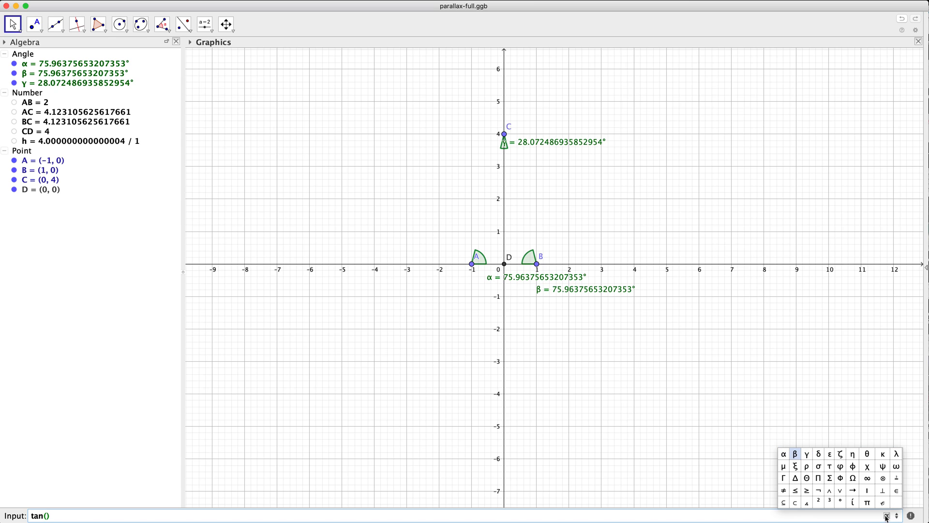
click(807, 454)
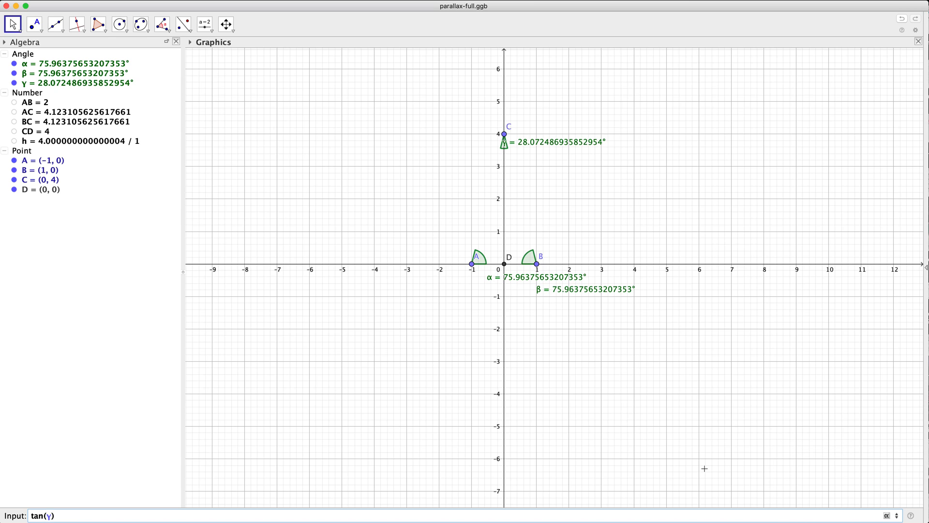
text(/2) =)
text( AD/)
text(CD)
text(CD)
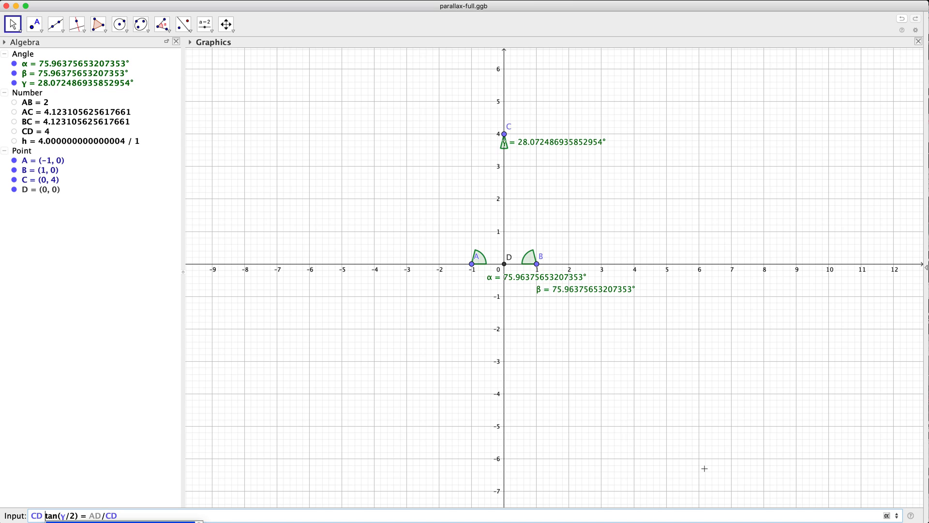
key(BackSpace)
key(BackSpace)
key(BackSpace)
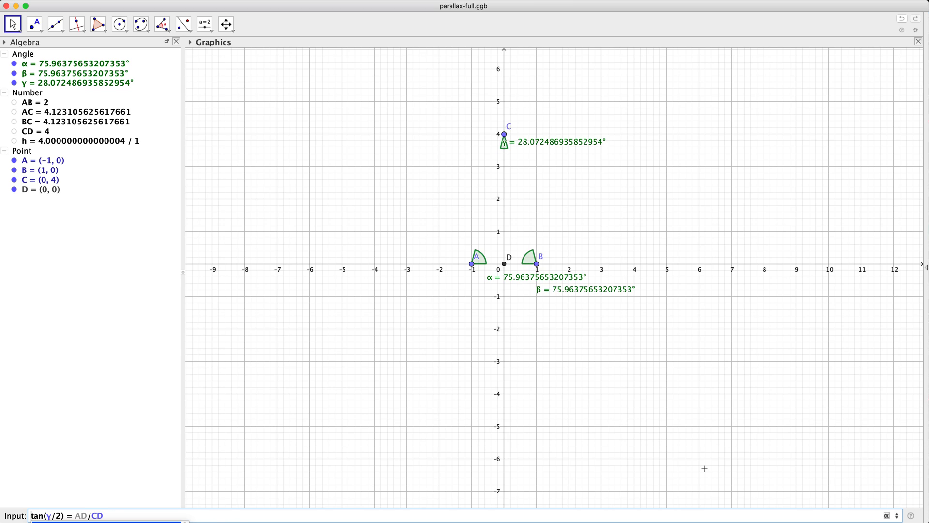
Replace the left side tan(γ/2) of the input expression with H, giving H = AD/CD
text(h2 =)
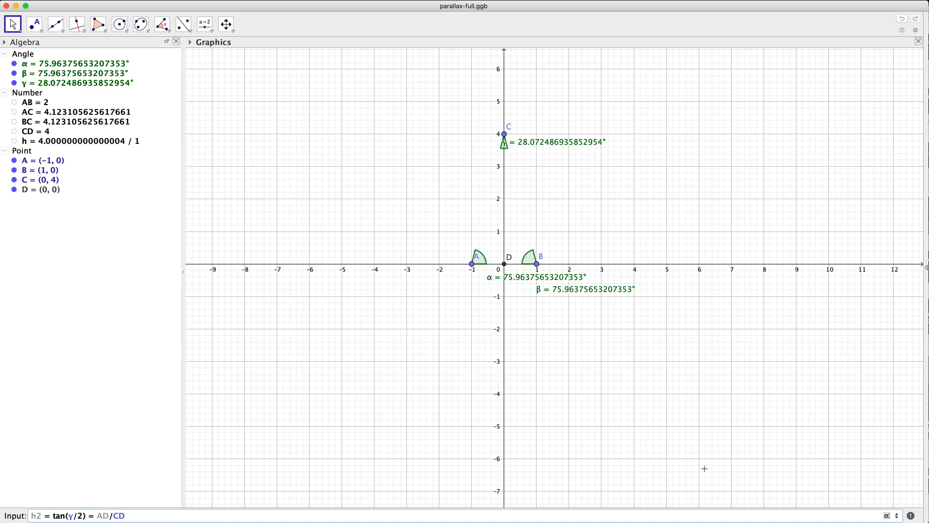
key(shift+Right)
key(shift+Right)
key(shift+Right)
key(shift+Right)
key(shift+Right)
key(shift+Right)
key(shift+Right)
key(shift+Right)
key(BackSpace)
key(BackSpace)
key(BackSpace)
text(H)
key(Delete)
key(Delete)
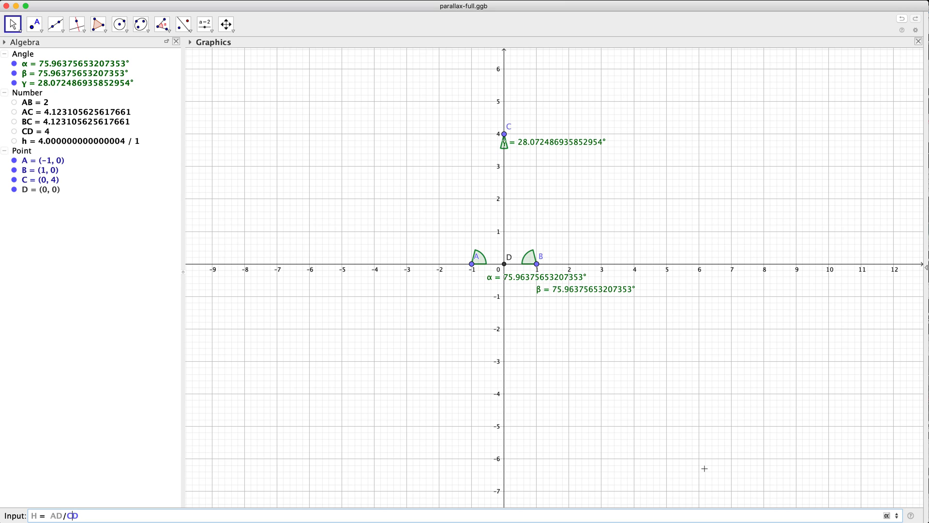
Replace the denominator CD of the H expression with tan(γ/2), without submitting it
key(BackSpace)
key(BackSpace)
text(tan()
key(BackSpace)
key(BackSpace)
key(BackSpace)
key(BackSpace)
text(tan()
click(888, 515)
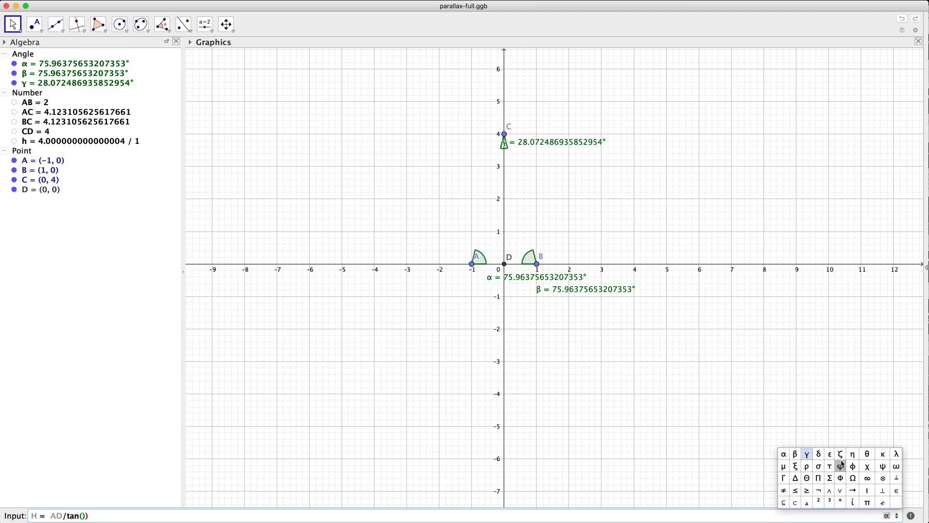
click(808, 455)
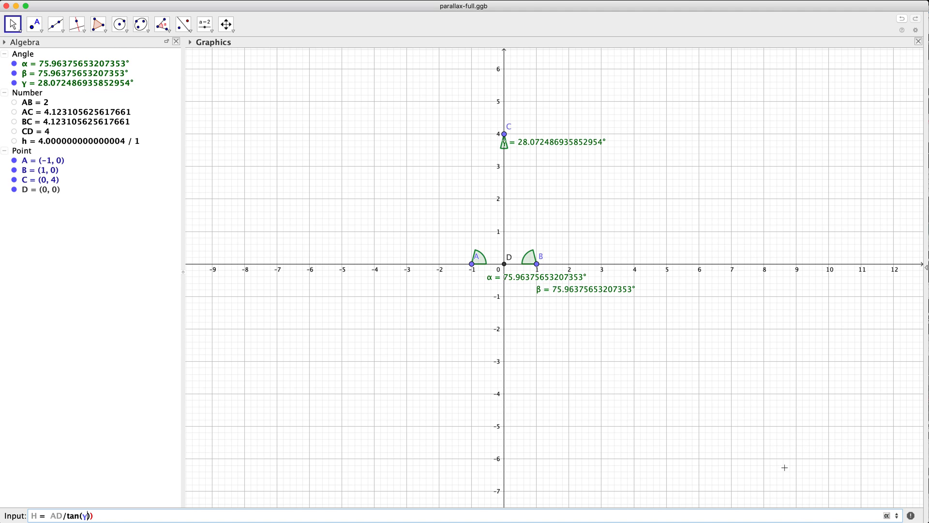
text(/2)
key(BackSpace)
Replace the numerator AD with (AB/2) and submit the definition H = (AB/2)/tan(γ/2)
key(Left)
key(Left)
key(Left)
key(Left)
key(Left)
key(Left)
key(Left)
key(Left)
key(Left)
text(/2))
key(BackSpace)
text(B)
key(Left)
key(Left)
text(()
key(Right)
key(Right)
key(Right)
key(Right)
key(Right)
key(Right)
key(Right)
key(Right)
key(Right)
key(Right)
key(Right)
key(Left)
key(Left)
key(Right)
key(Return)
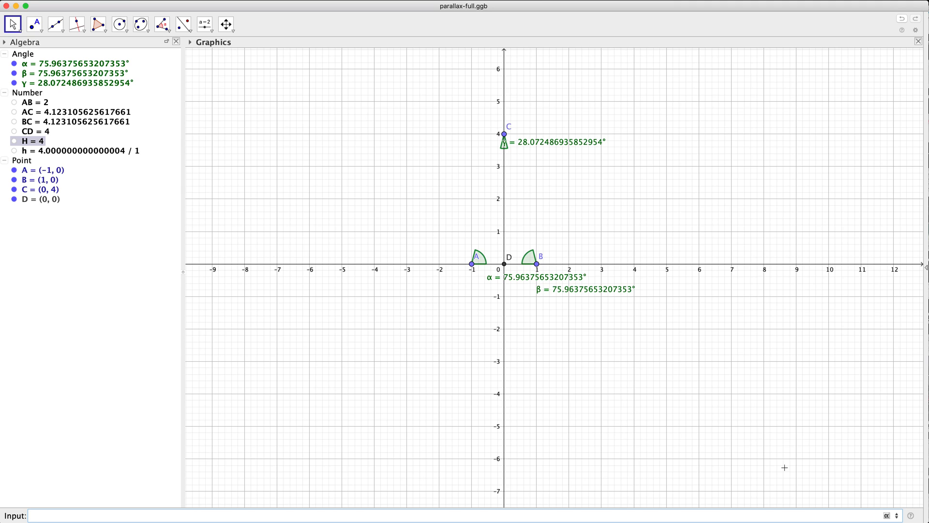
key(Up)
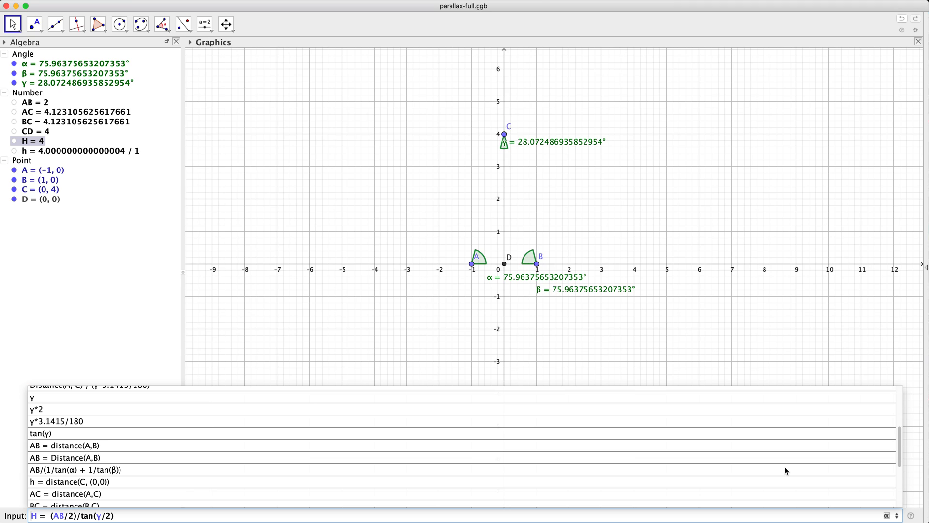
key(Escape)
key(Escape)
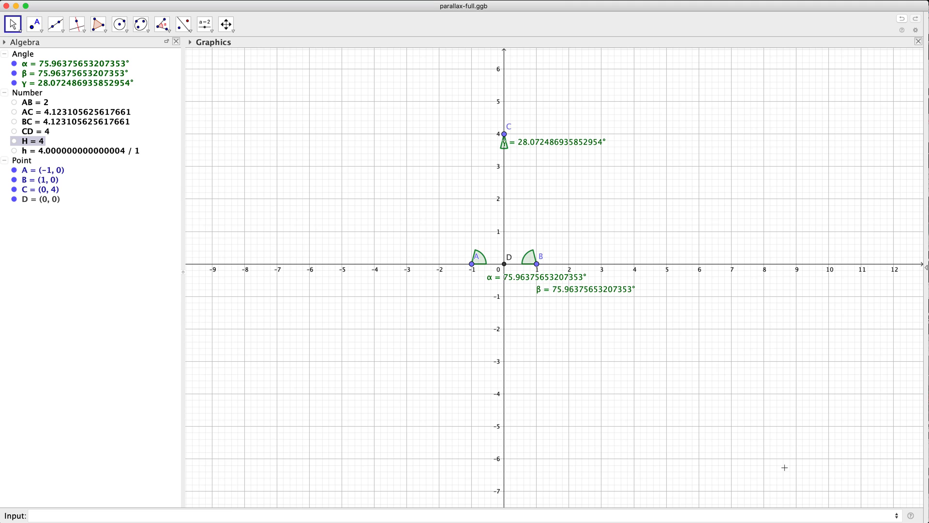
Move point B along the x-axis to (2, 0) and point C up the y-axis to (0, 6)
drag(538, 268, 570, 265)
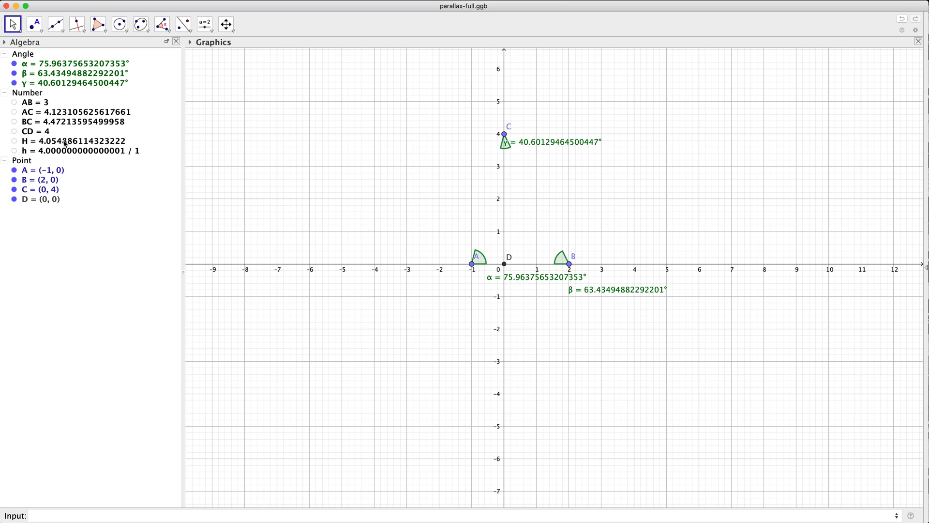
mouse_move(65, 144)
scroll(510, 207, down, 2)
scroll(510, 207, down, 3)
drag(507, 153, 506, 105)
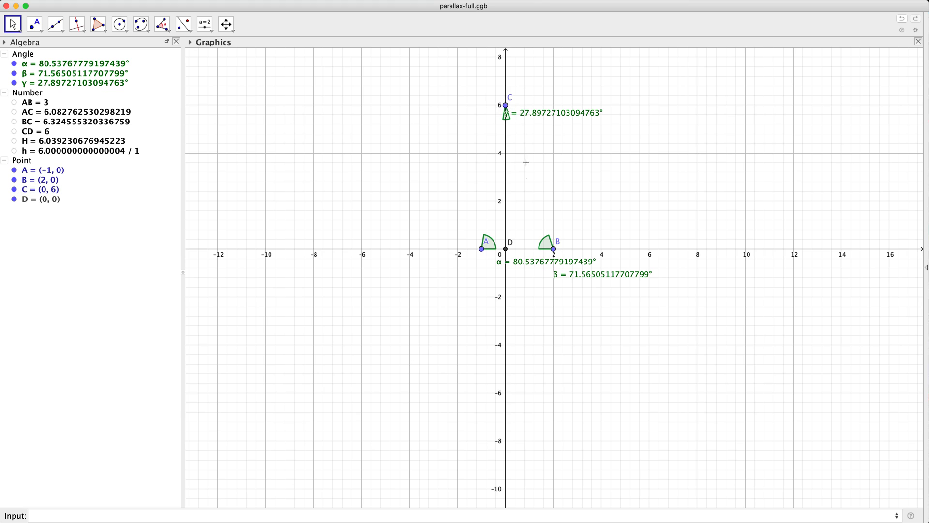
Set point C's coordinates to (0, 100) to compare both heights at a large distance
scroll(527, 206, up, 1)
scroll(527, 206, down, 2)
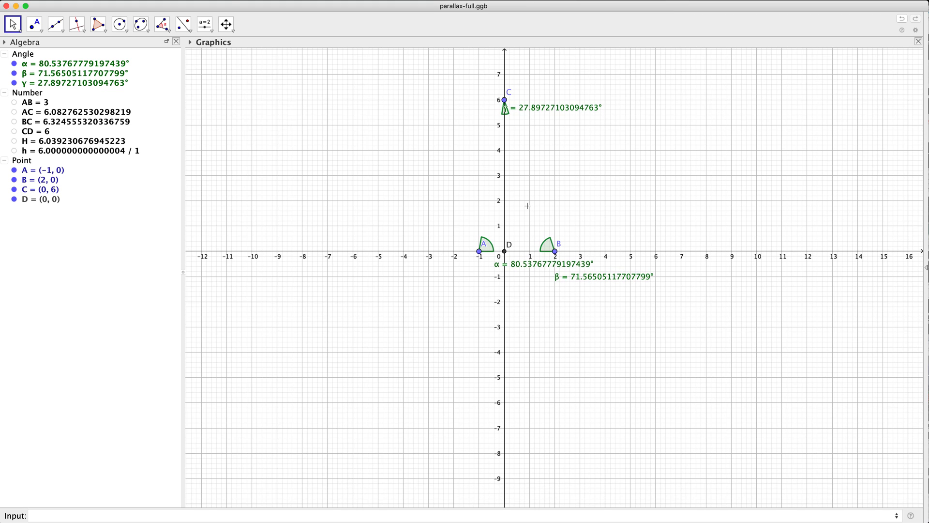
drag(532, 339, 533, 379)
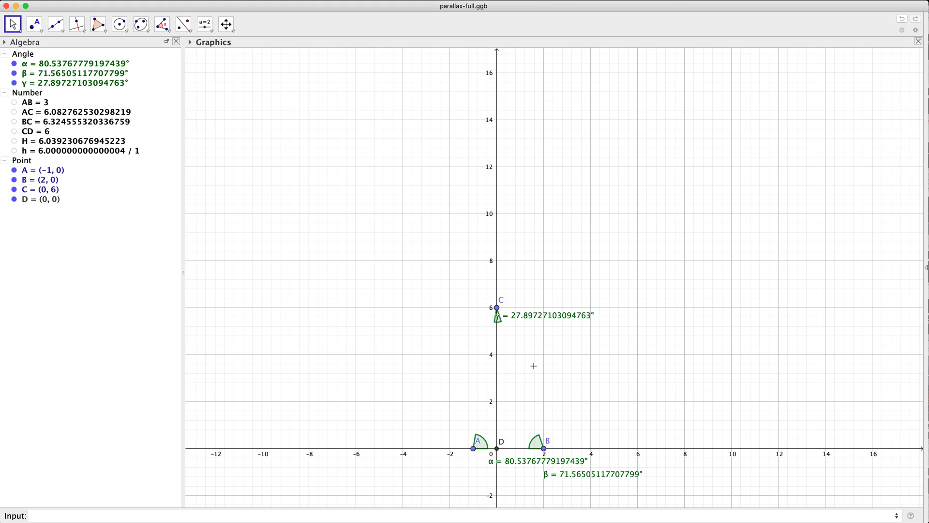
scroll(533, 320, down, 2)
scroll(533, 320, down, 1)
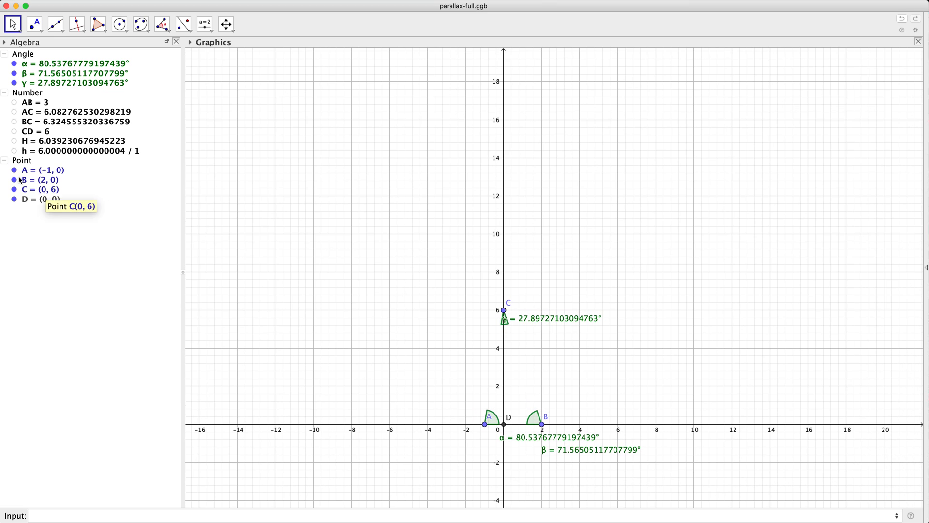
click(49, 193)
click(49, 194)
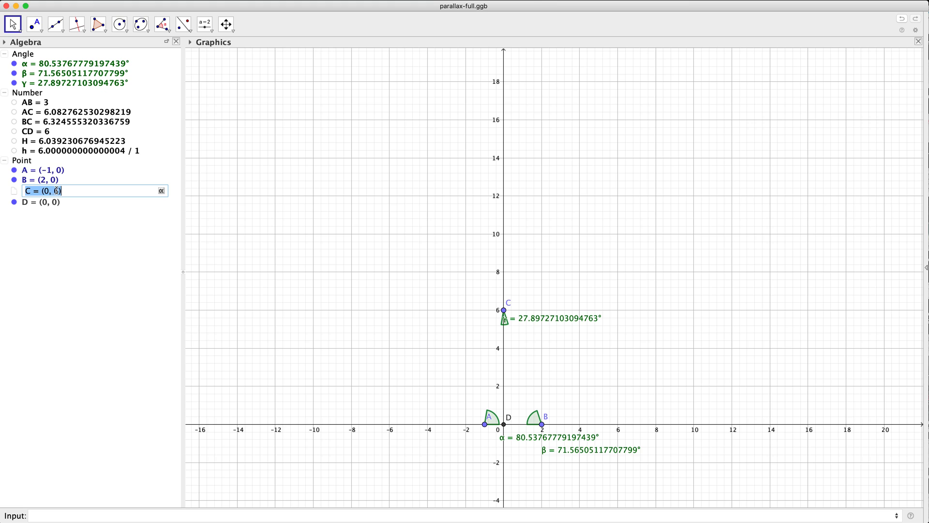
key(BackSpace)
key(BackSpace)
text(100))
key(Return)
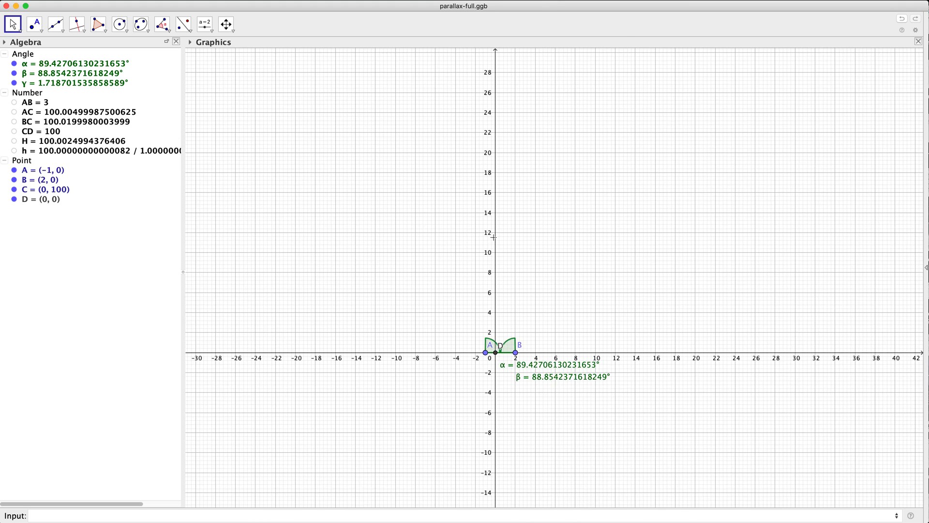
Bring point C down along the y-axis to (0, 10)
scroll(497, 239, down, 1)
drag(501, 235, 510, 321)
scroll(510, 321, down, 3)
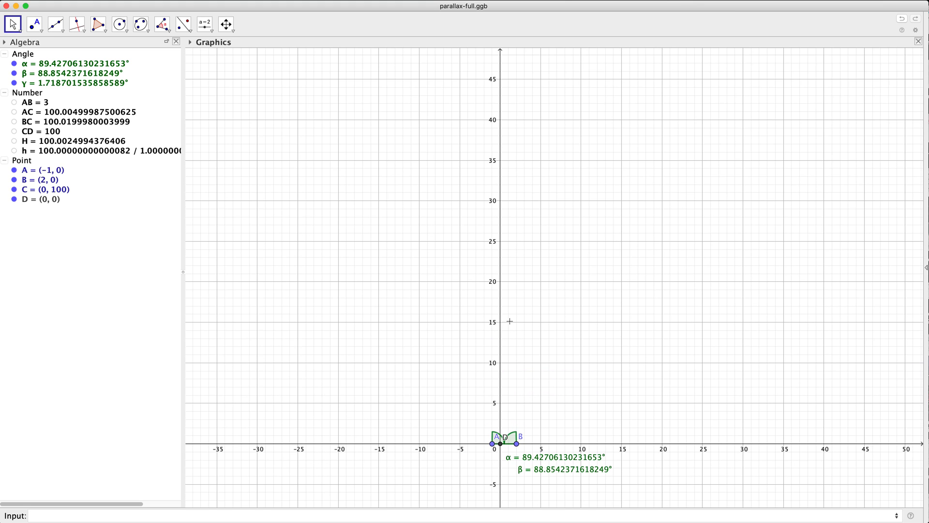
scroll(509, 321, down, 3)
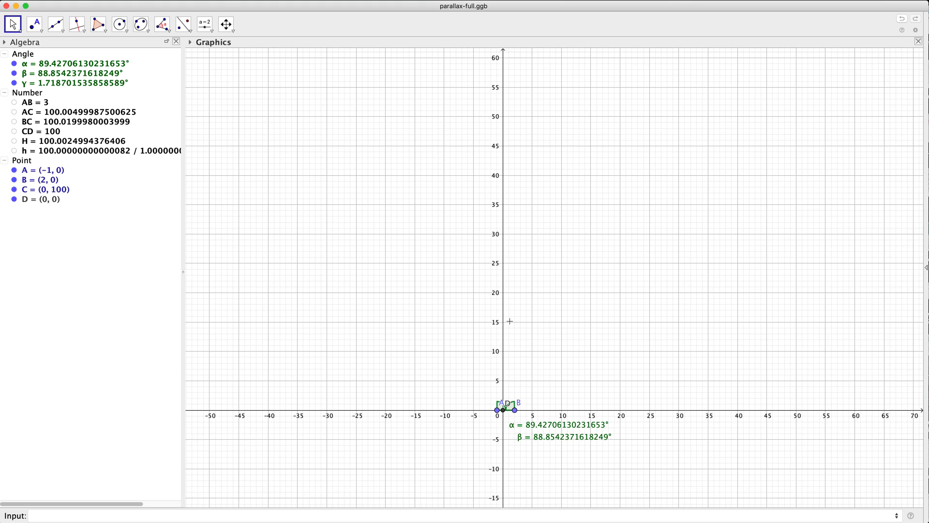
scroll(510, 321, down, 3)
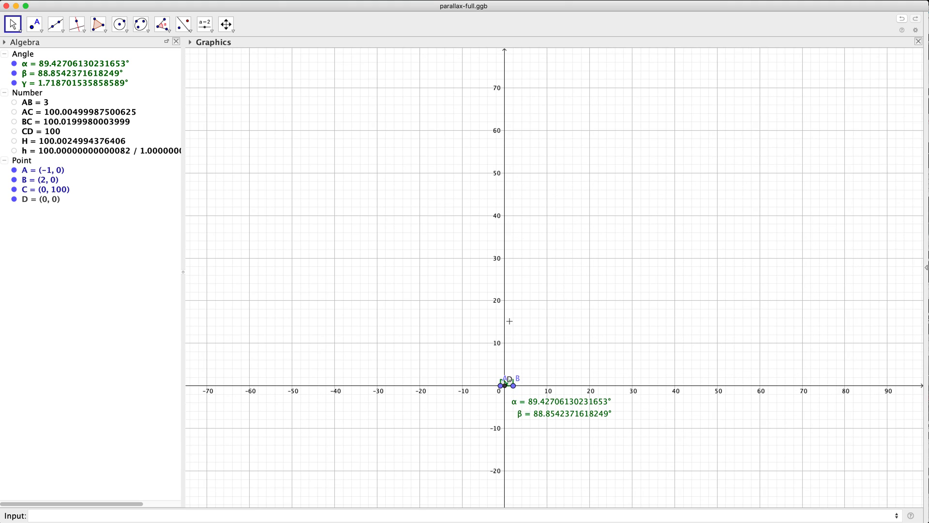
scroll(510, 321, down, 3)
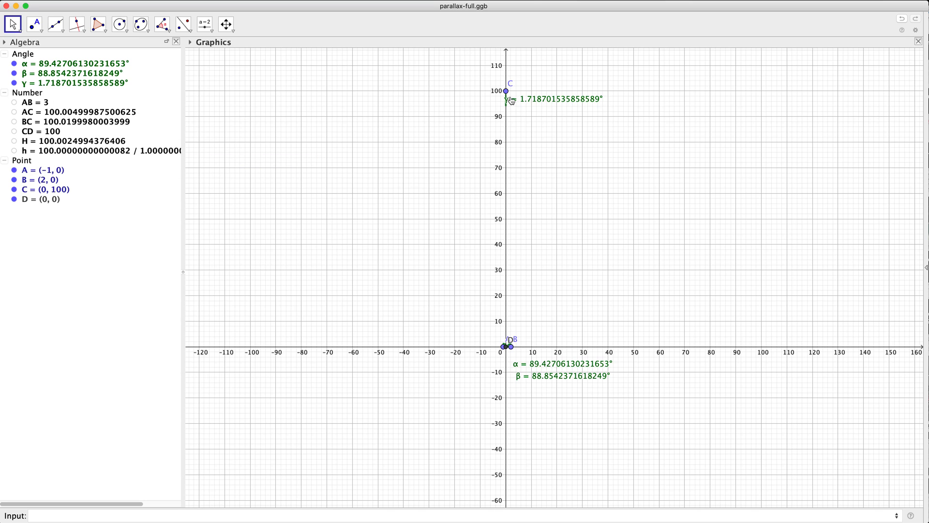
drag(509, 94, 506, 321)
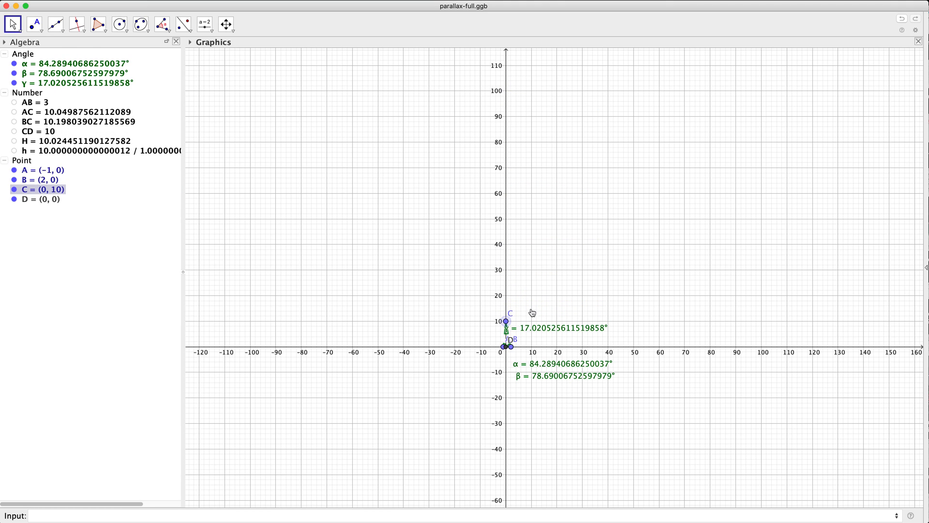
Draw a line through points B and C and another line through points A and C
right_click(546, 295)
click(619, 390)
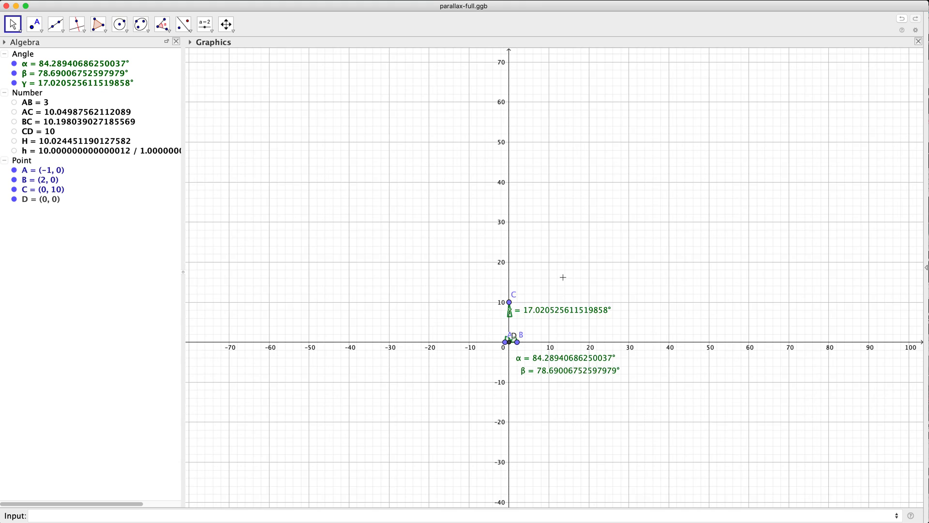
drag(601, 240, 579, 329)
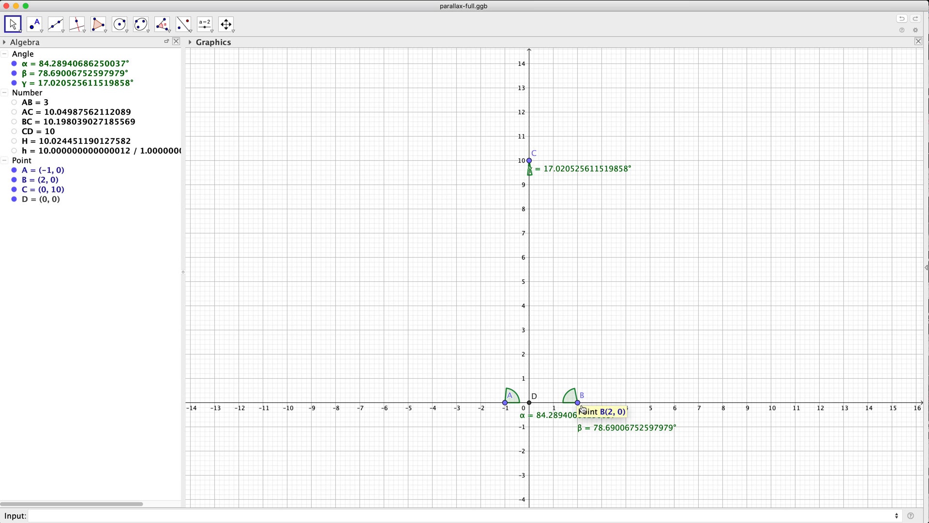
click(58, 28)
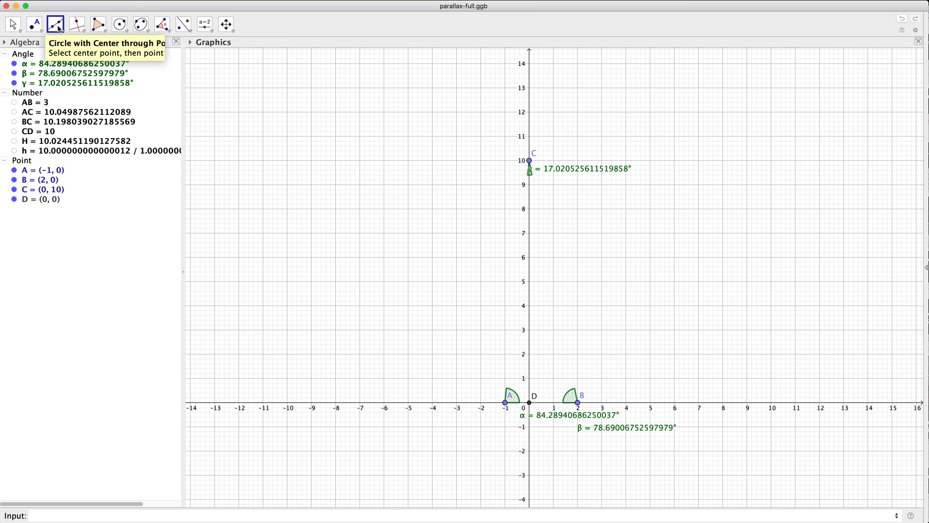
click(578, 403)
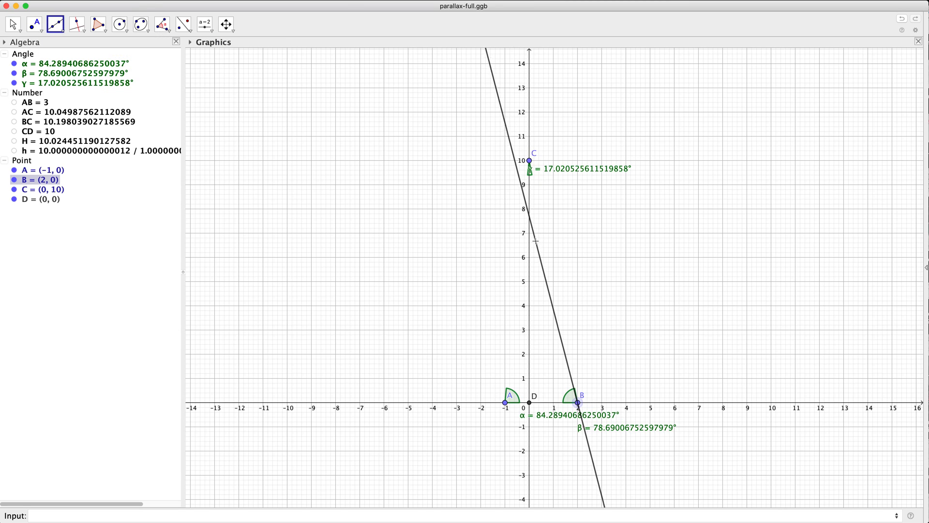
click(529, 161)
click(505, 403)
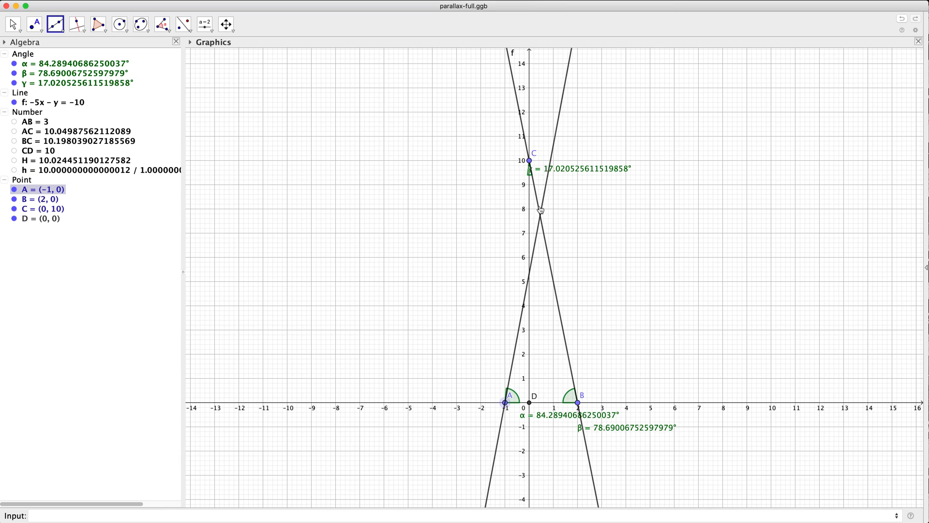
click(530, 162)
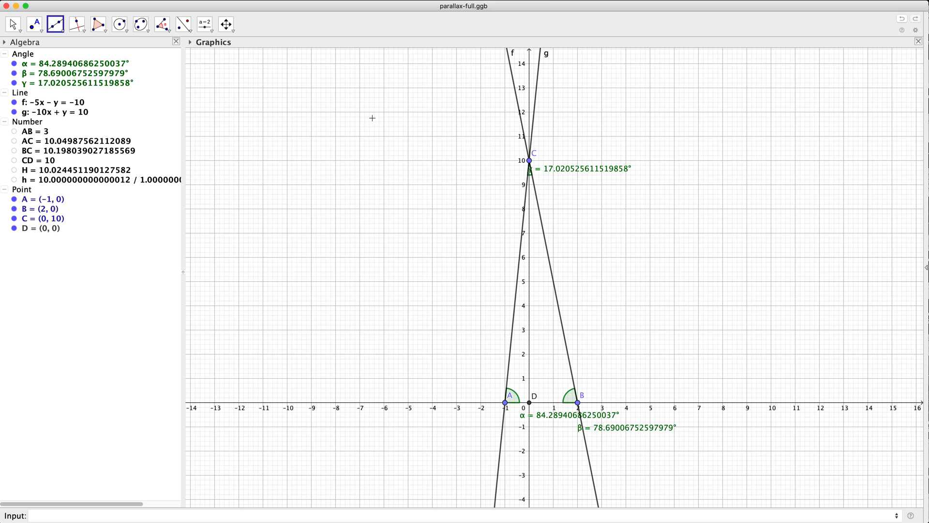
Place a point on line BC above C at a height of about 14, and construct the perpendicular to the y-axis through it
click(34, 24)
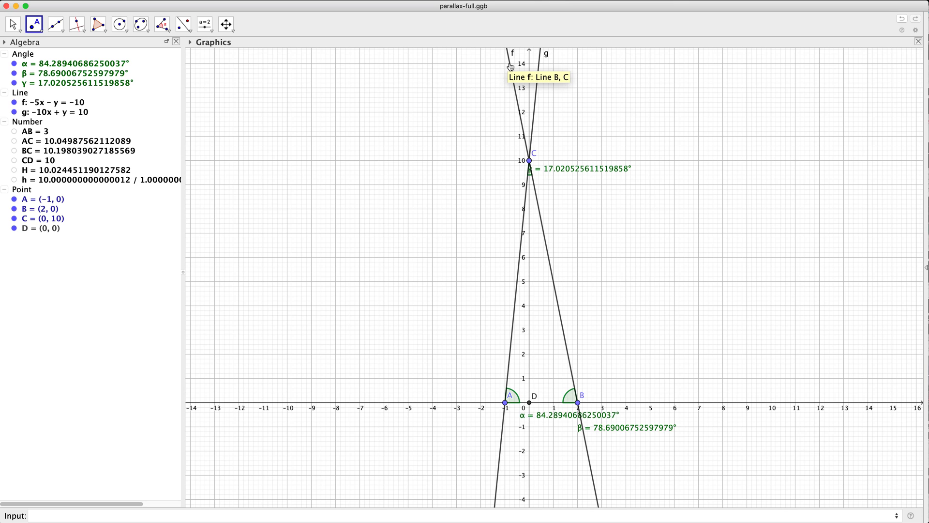
click(511, 67)
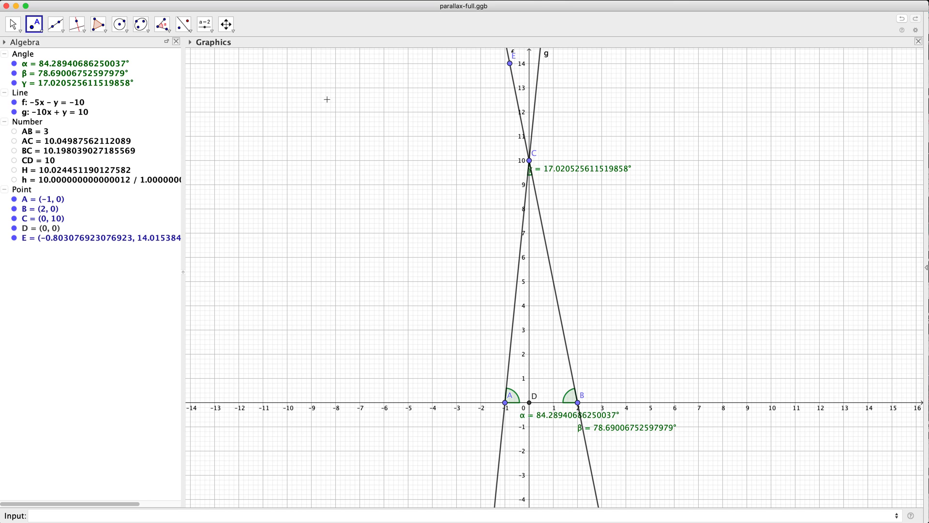
scroll(515, 190, down, 1)
scroll(514, 191, down, 2)
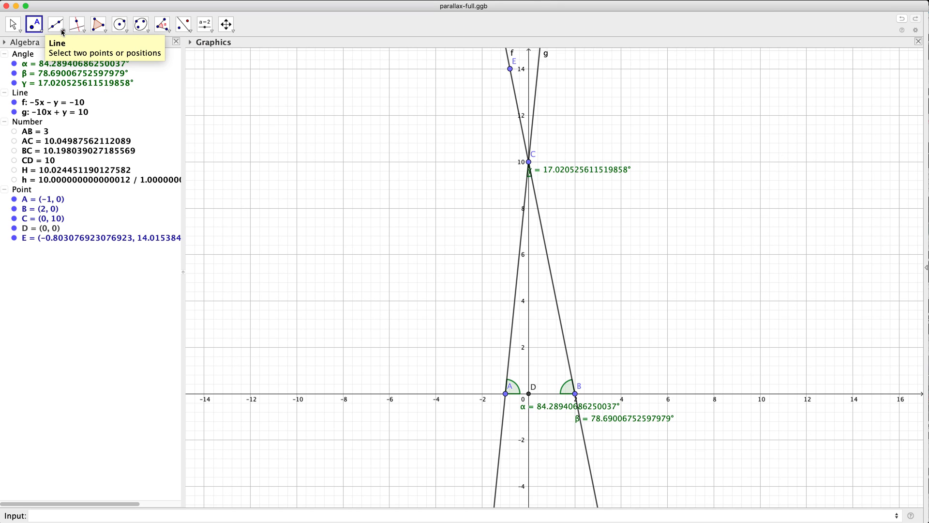
click(77, 25)
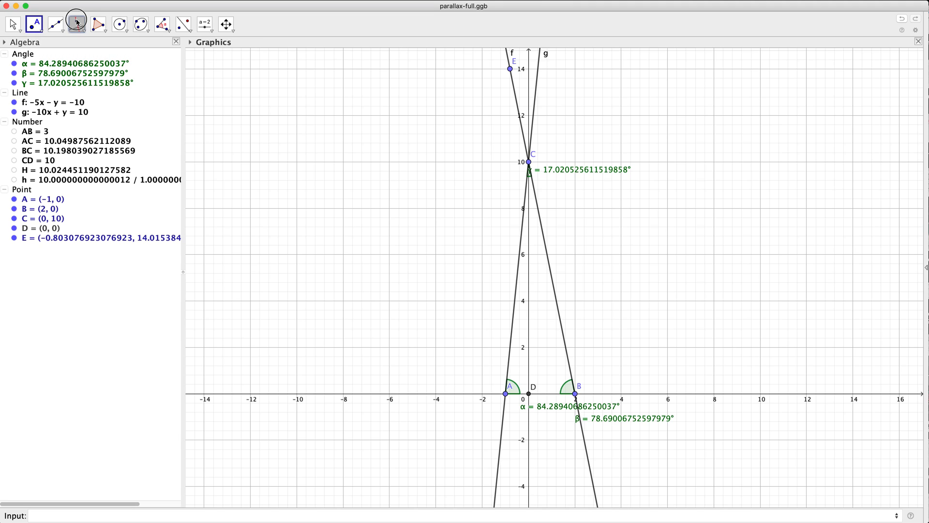
click(510, 69)
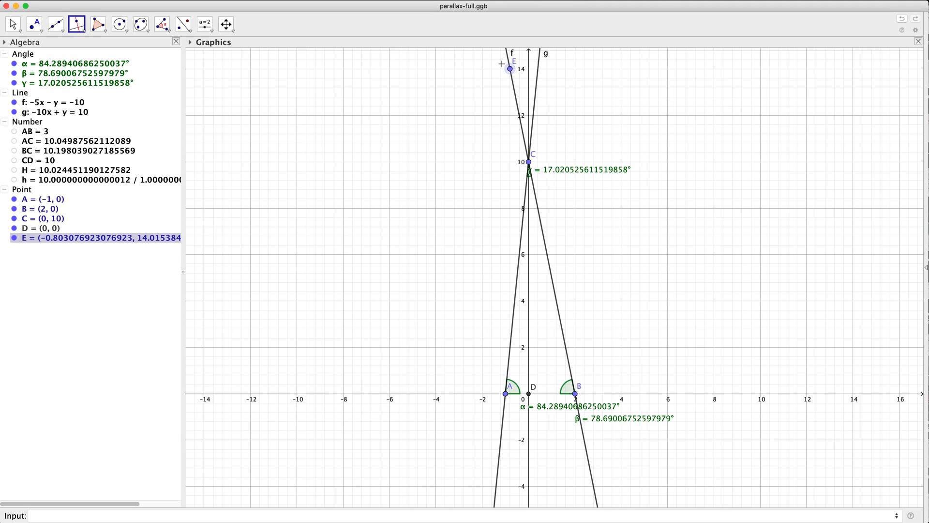
click(529, 77)
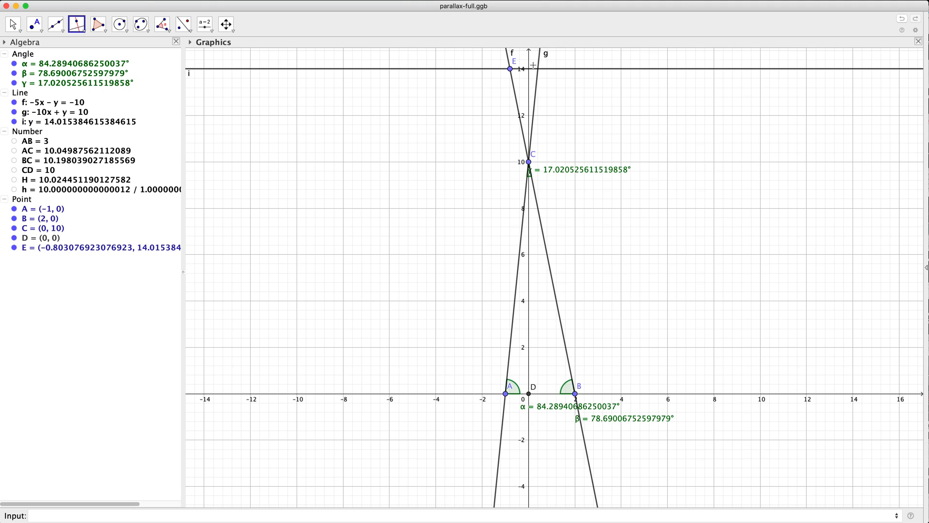
Mark the intersection of line AC with the horizontal line above C
click(43, 31)
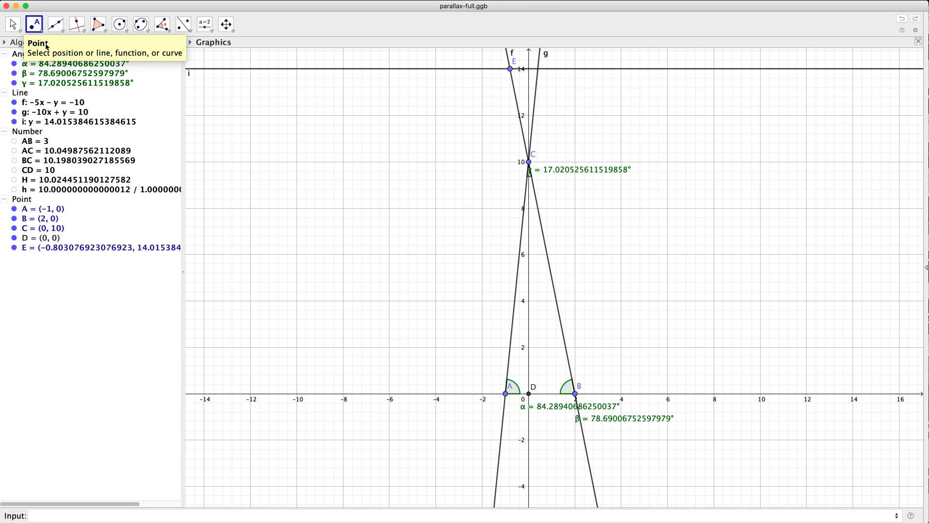
click(45, 34)
click(63, 97)
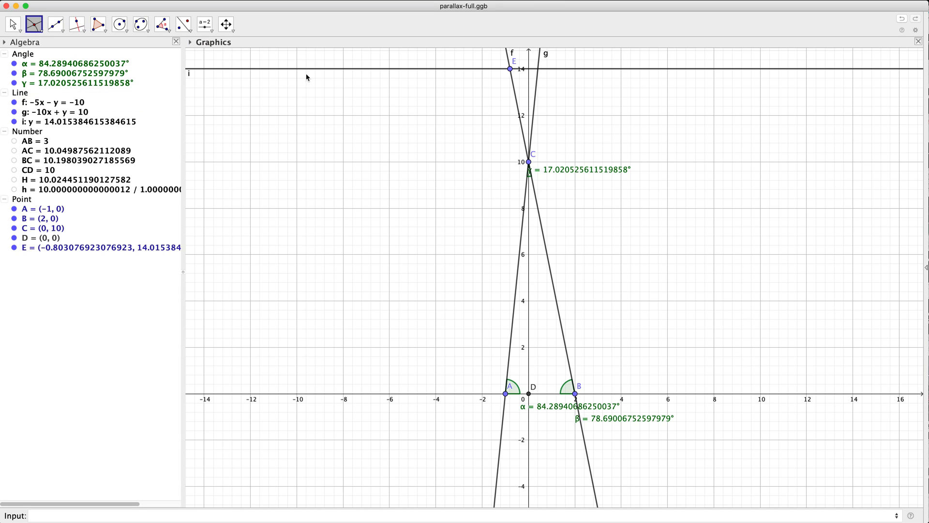
click(539, 70)
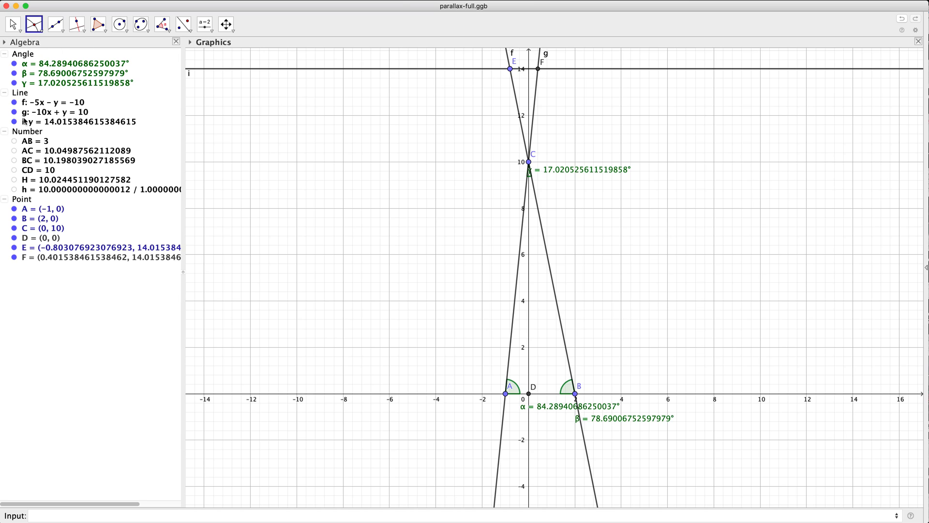
Hide the horizontal helper line and shift point E slightly down line BC to about (-0.78, 13.88)
click(14, 121)
click(13, 24)
mouse_move(510, 69)
mouse_down()
mouse_move(515, 104)
mouse_move(511, 72)
mouse_up()
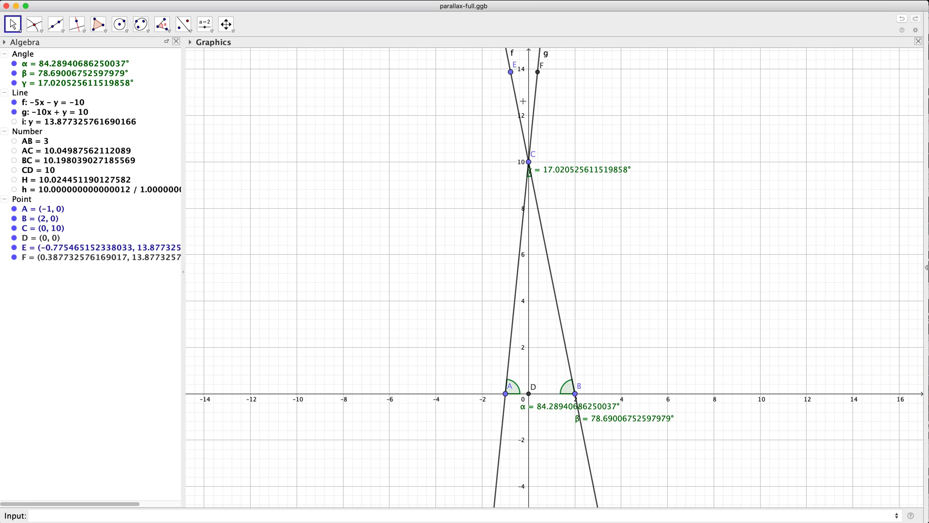
Place a new point on the x-axis at (-4, 0), left of point A
click(43, 33)
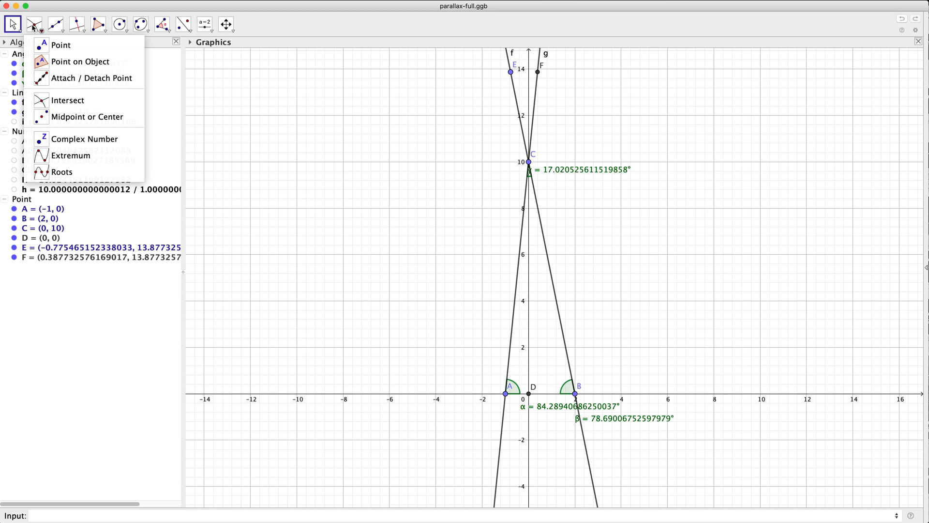
click(44, 45)
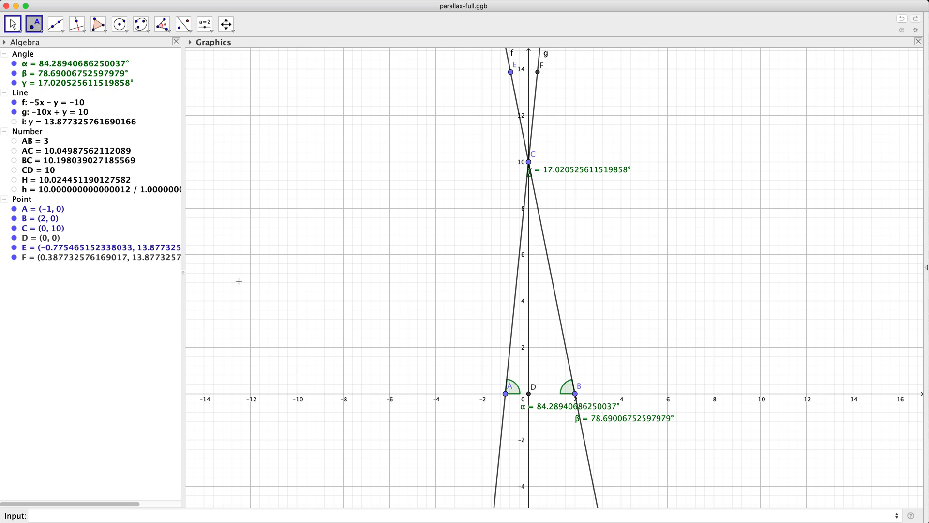
click(436, 393)
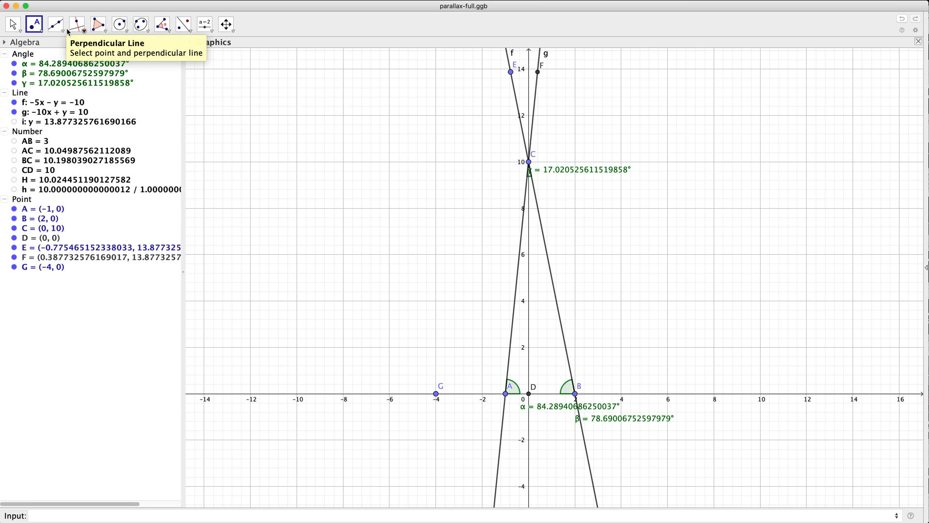
click(162, 25)
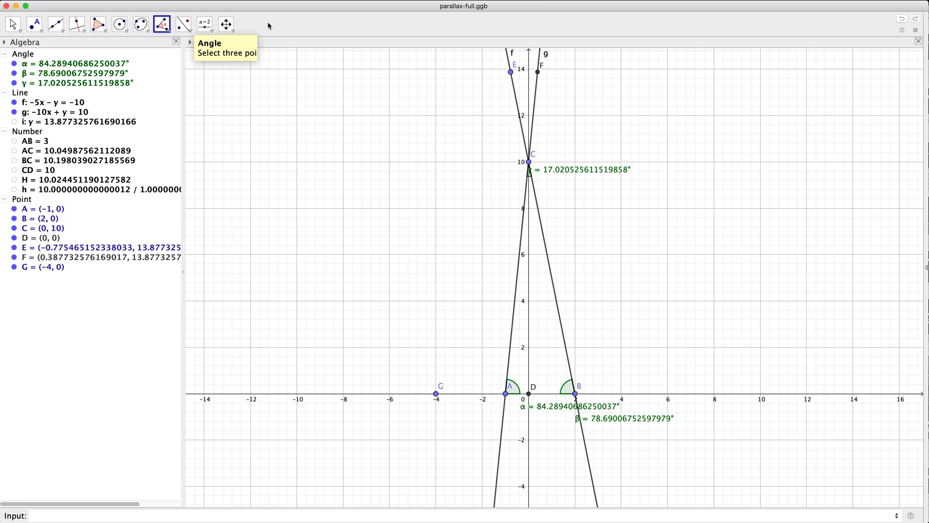
click(510, 71)
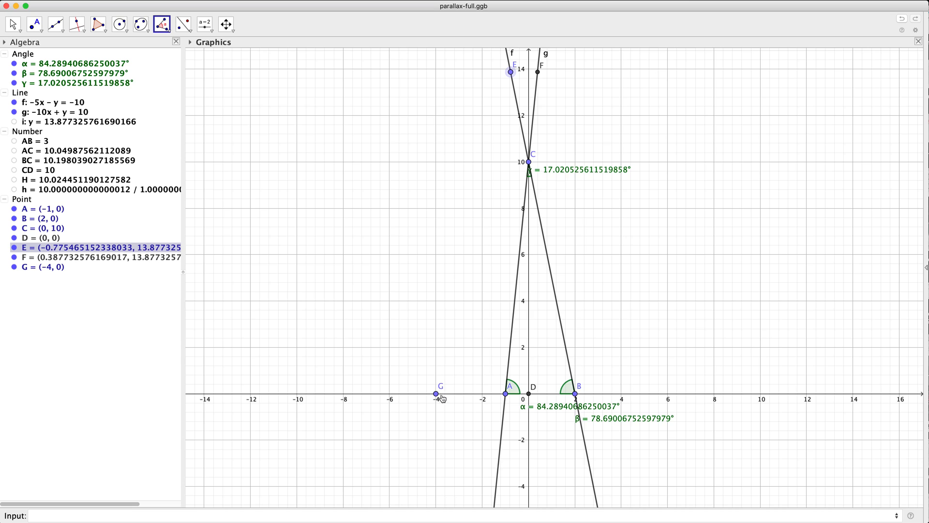
click(437, 395)
key(Escape)
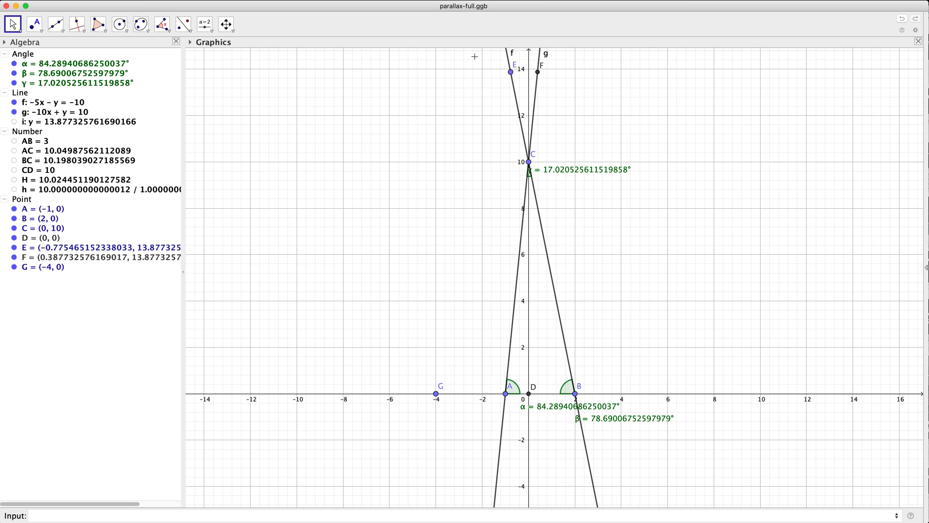
Construct the angle between points F, G and E with its vertex at G, and move its label below the x-axis
click(162, 24)
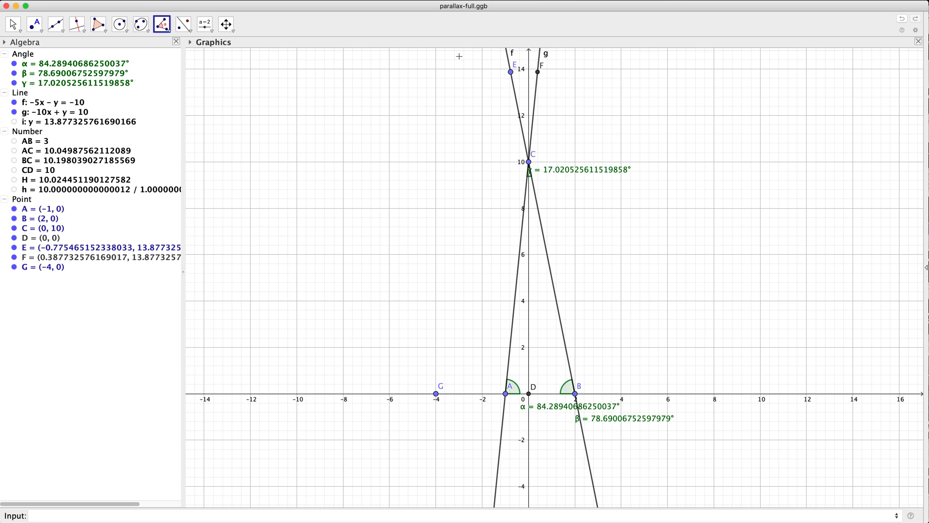
click(538, 72)
click(438, 394)
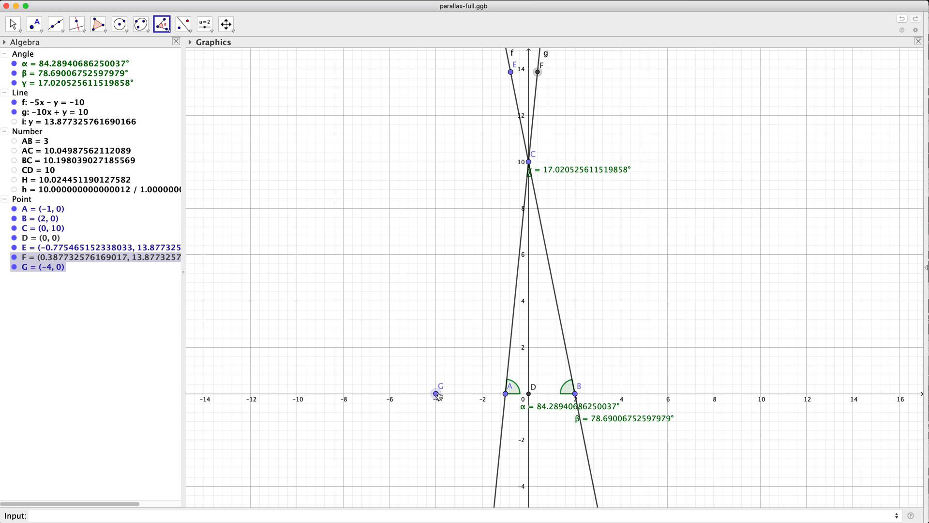
click(511, 72)
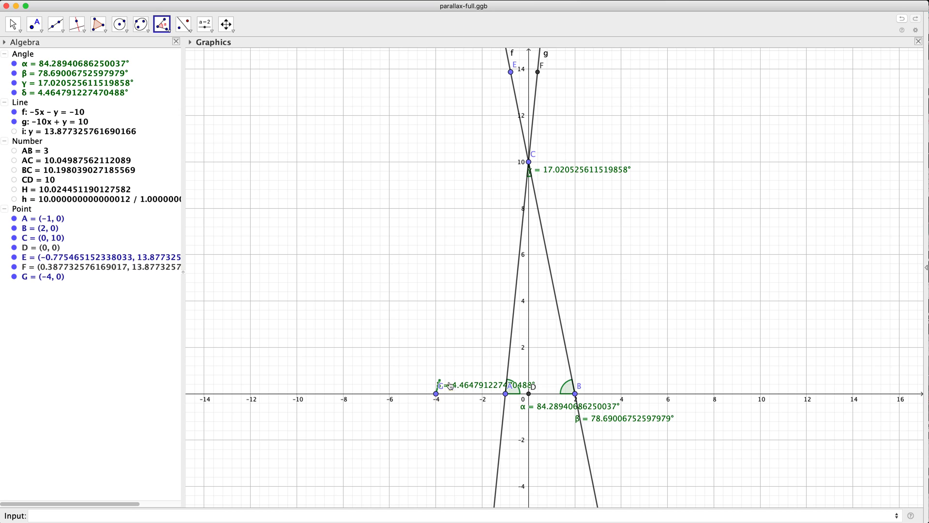
click(436, 394)
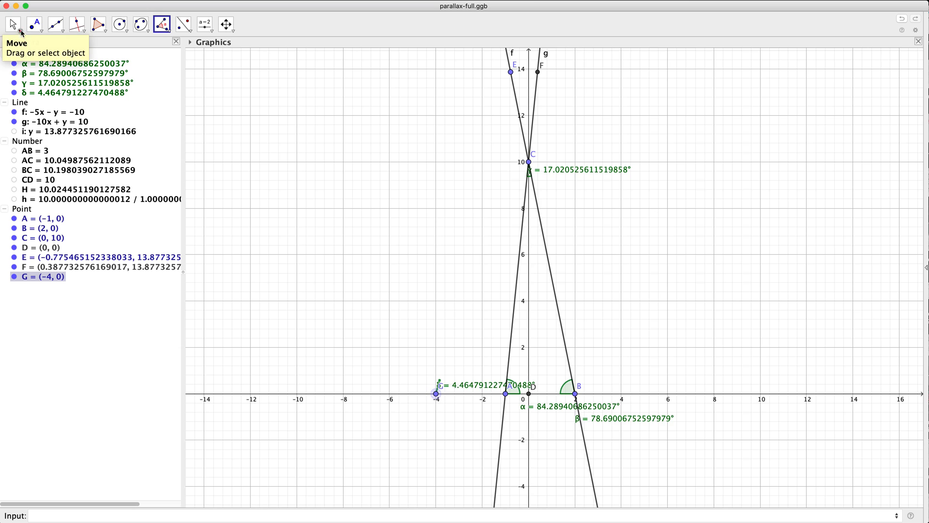
click(21, 32)
drag(472, 387, 441, 418)
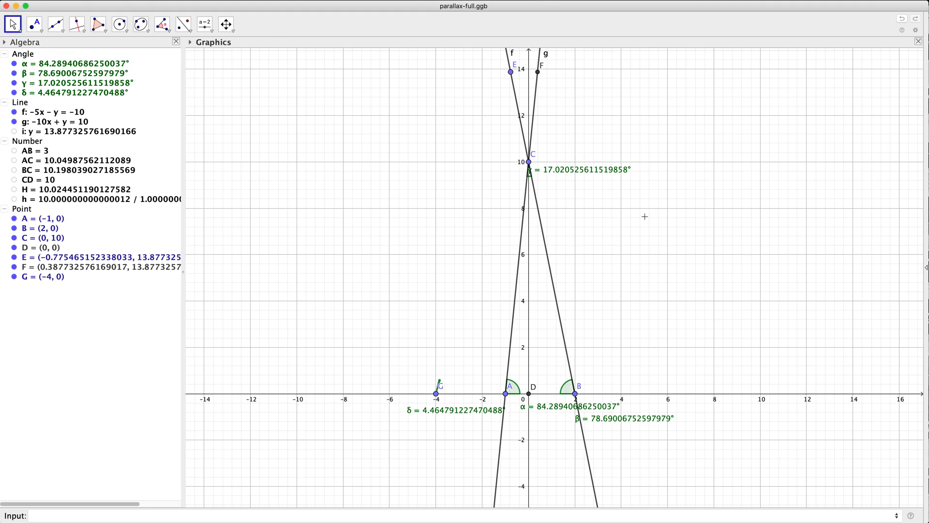
Move point E up line BC to a height of about 54
scroll(644, 217, down, 15)
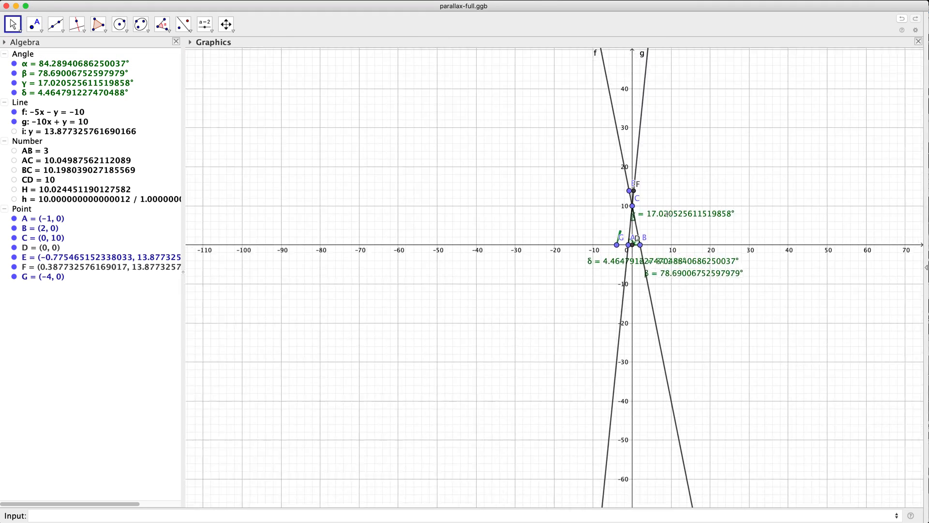
scroll(668, 213, down, 2)
drag(636, 194, 602, 71)
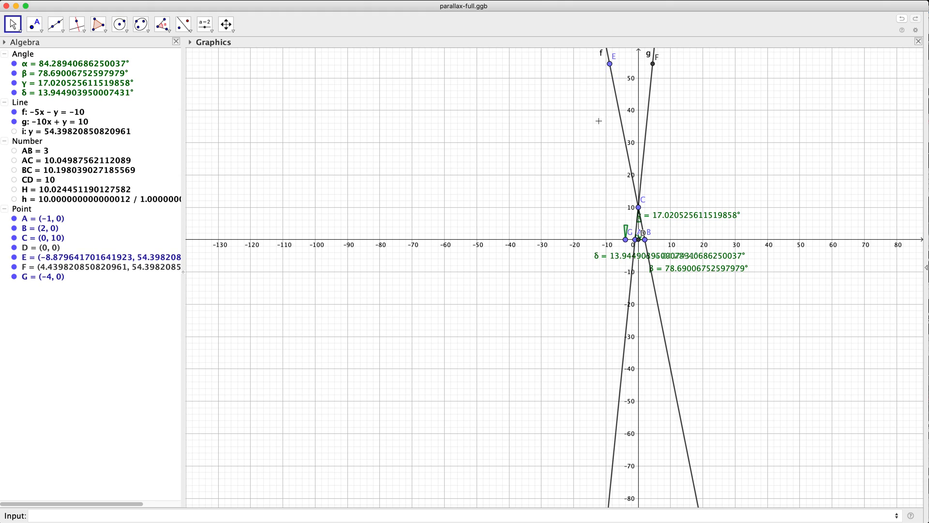
Move point E farther up line BC to a height of about 298
scroll(599, 109, down, 12)
drag(611, 107, 596, 61)
scroll(674, 132, down, 3)
scroll(674, 132, down, 12)
drag(656, 118, 627, 71)
scroll(627, 71, up, 1)
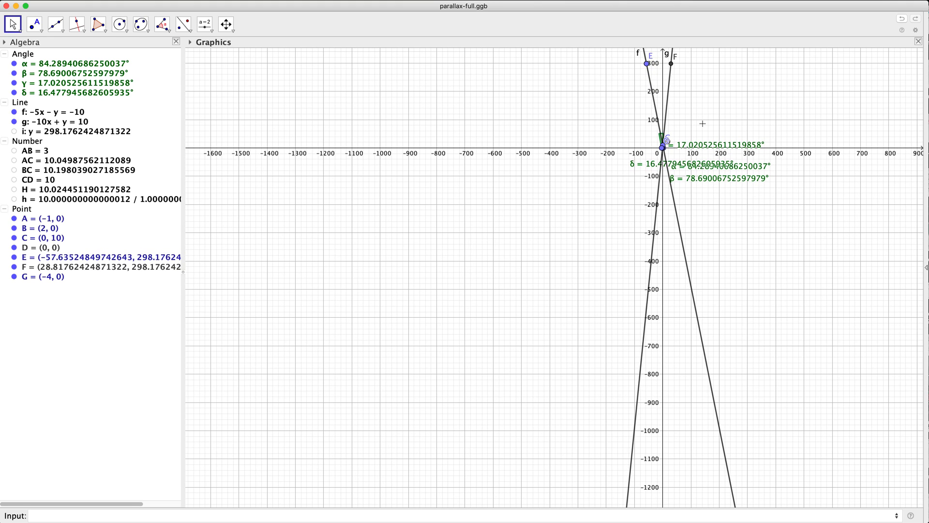
Raise point E along line BC to a height of about 1000
drag(693, 113, 619, 322)
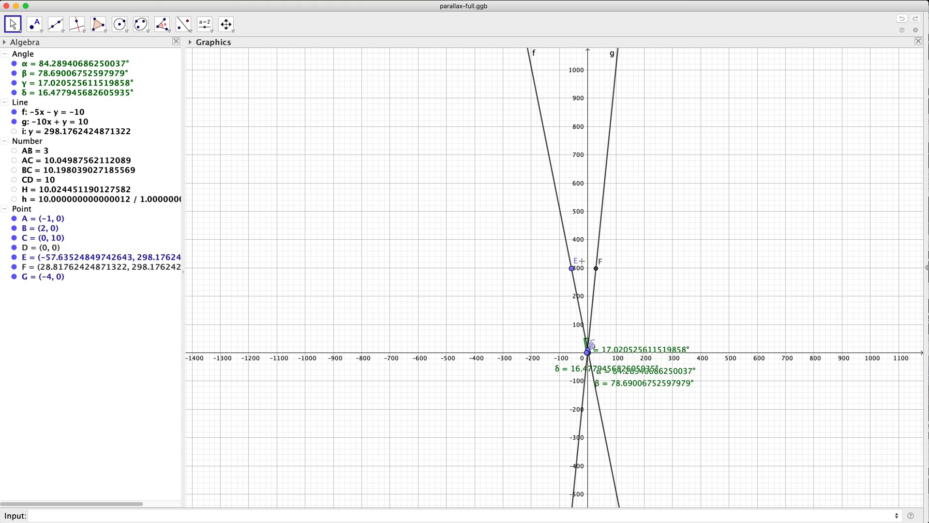
drag(572, 268, 532, 70)
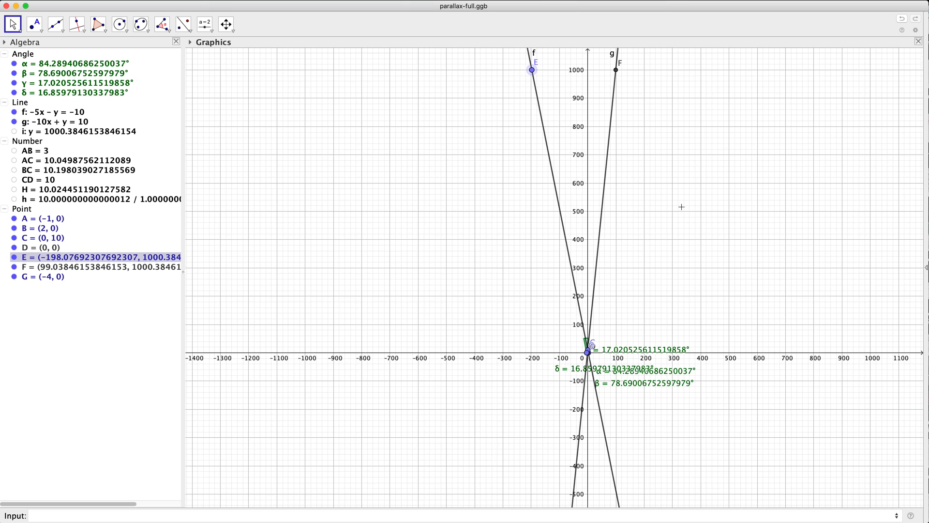
scroll(682, 207, down, 5)
scroll(682, 207, up, 5)
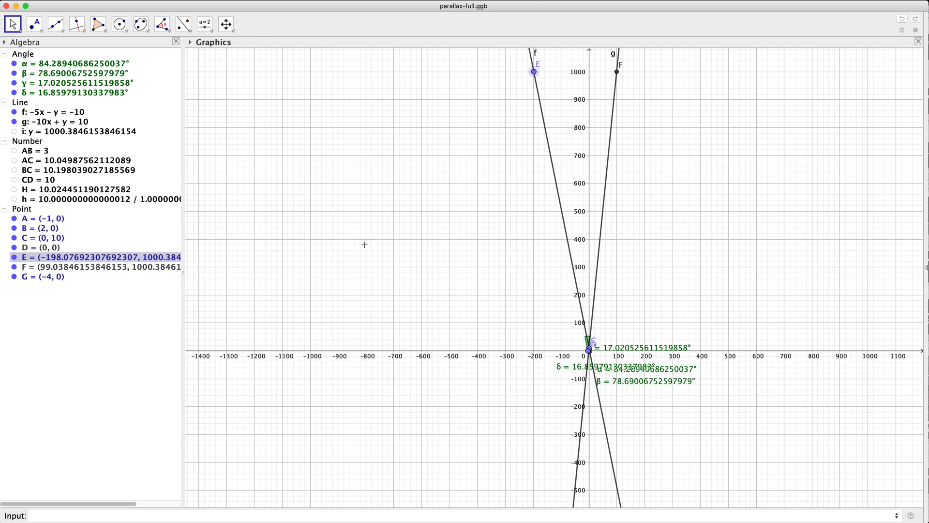
Set the coordinates of point C to (0, 100)
double_click(53, 238)
click(54, 239)
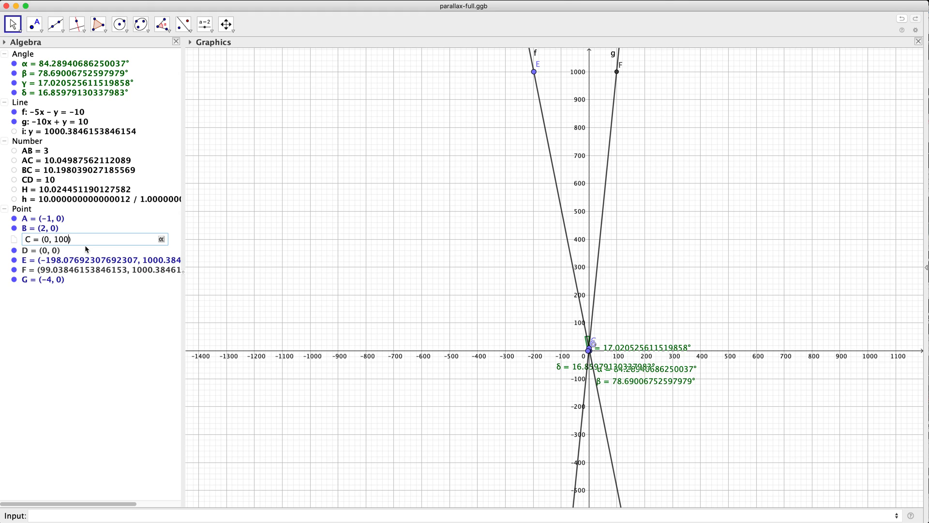
key(Return)
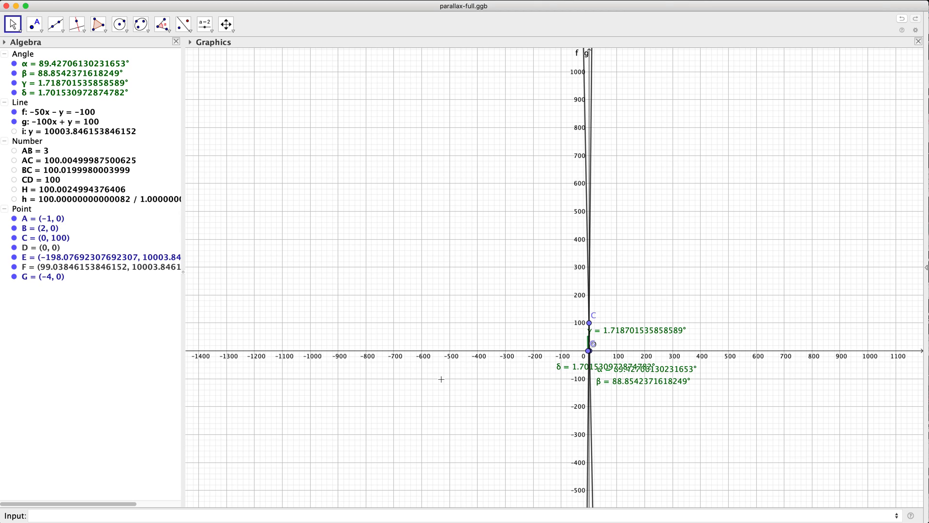
Set the coordinates of point C to (0, 1000) and move the label of angle δ above the x-axis
click(59, 237)
click(61, 240)
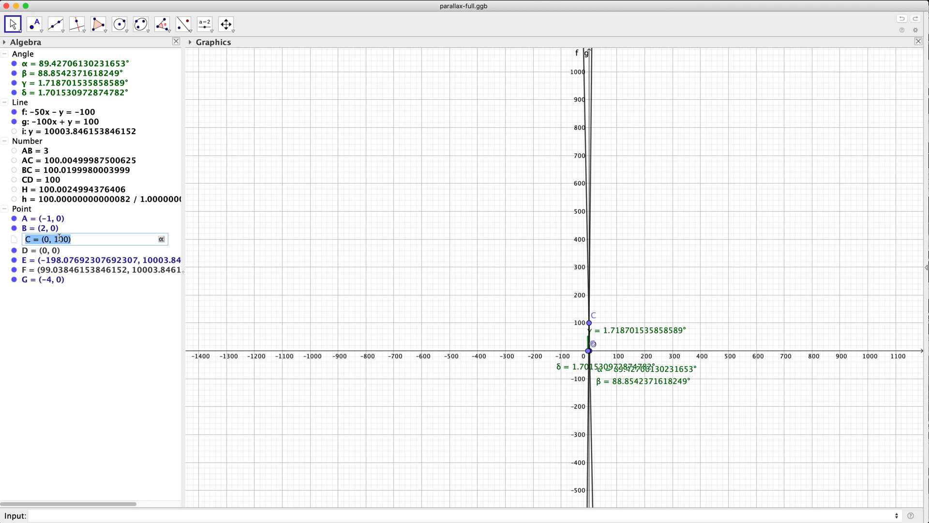
text(0)
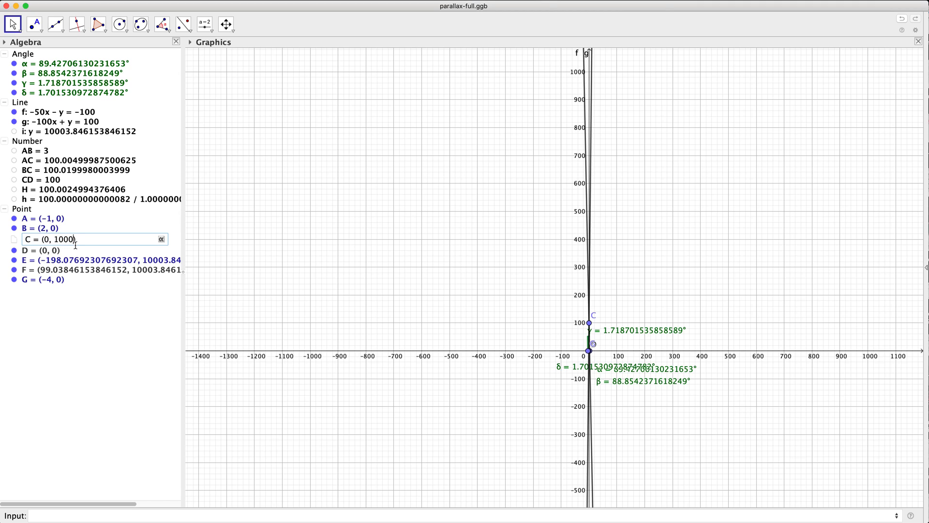
key(Return)
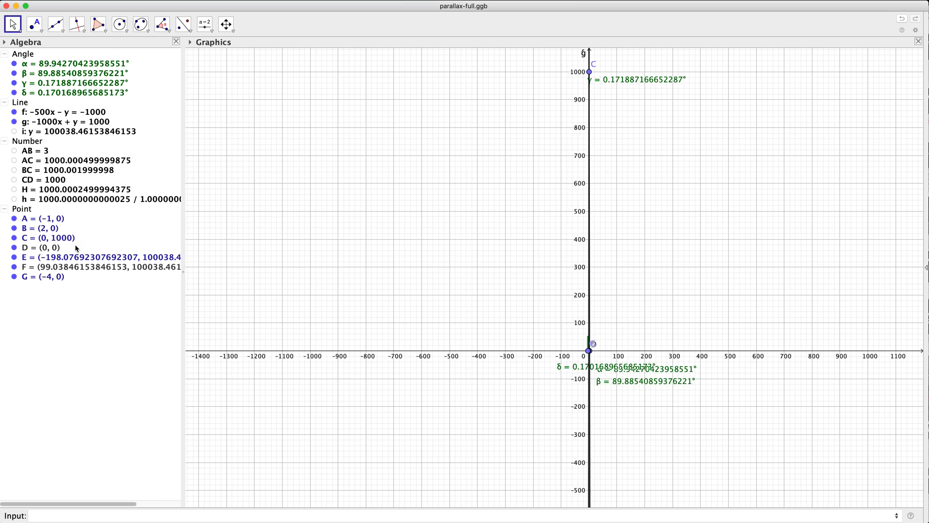
drag(567, 368, 558, 337)
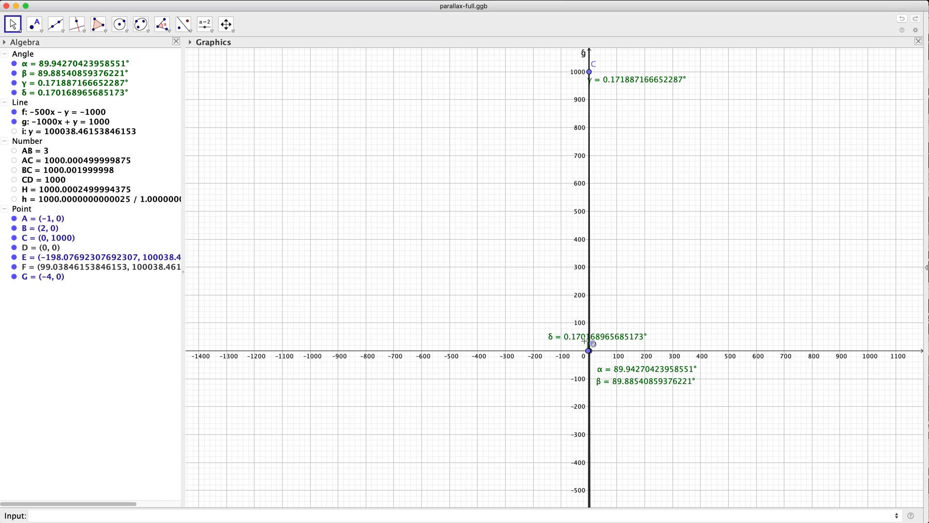
Move point E up line BC to a height of about 199,800
scroll(662, 263, down, 7)
scroll(662, 263, down, 11)
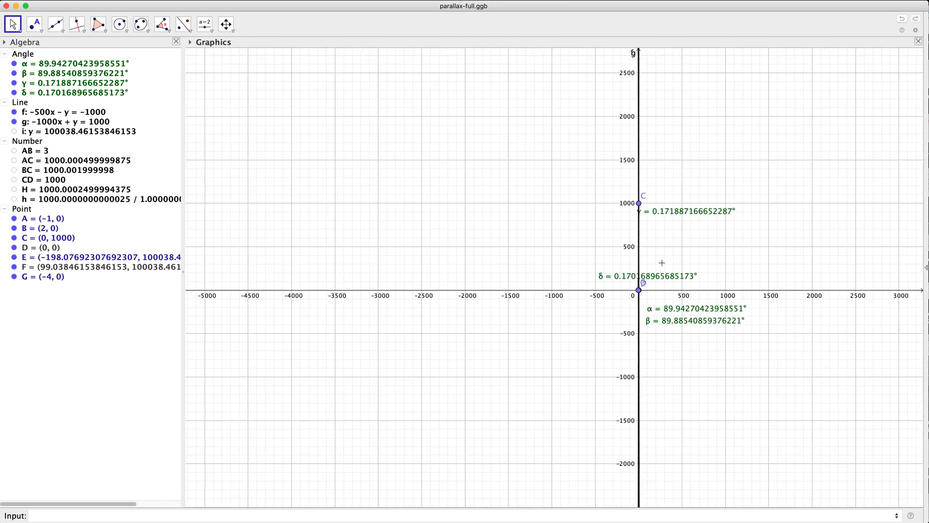
scroll(663, 263, down, 12)
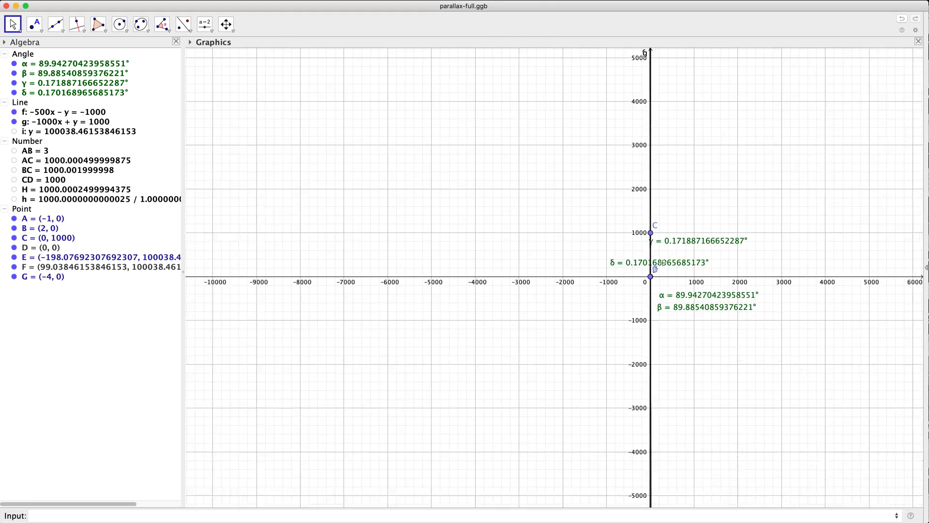
scroll(666, 267, down, 12)
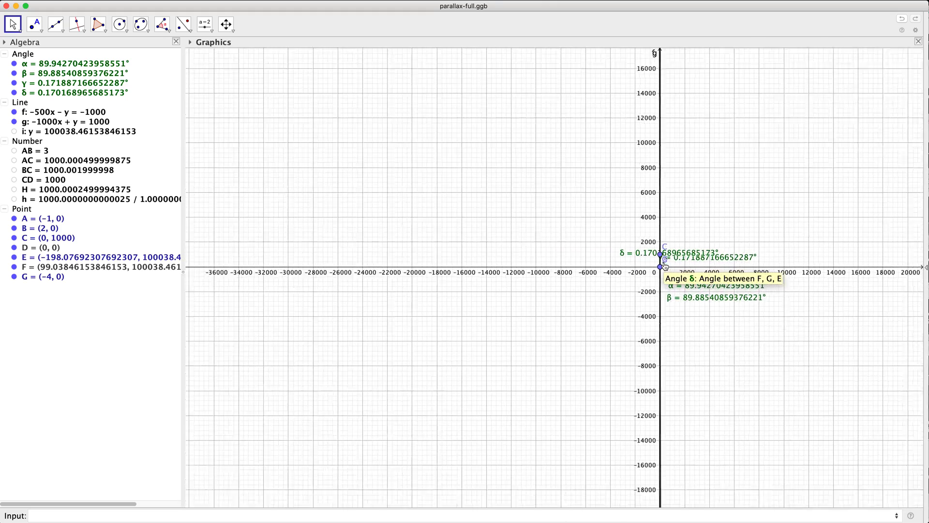
scroll(666, 267, down, 2)
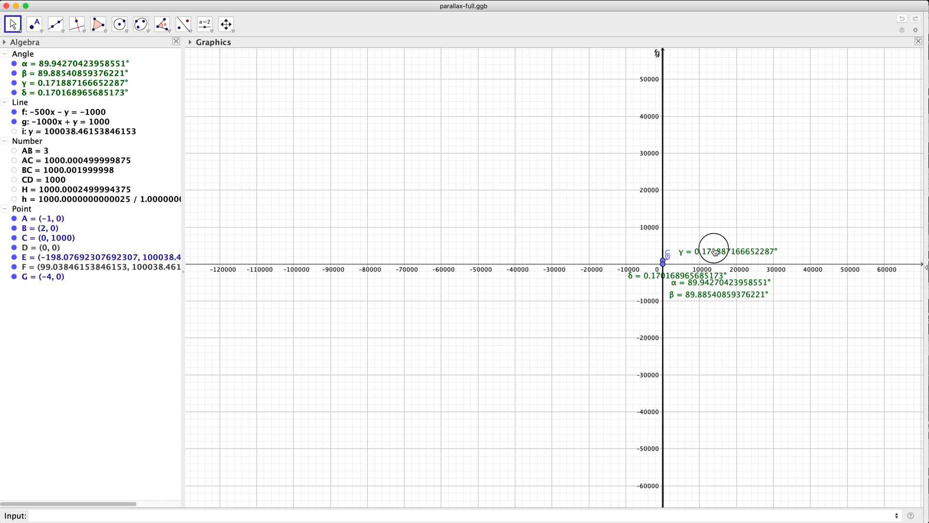
scroll(711, 223, down, 3)
scroll(711, 223, down, 6)
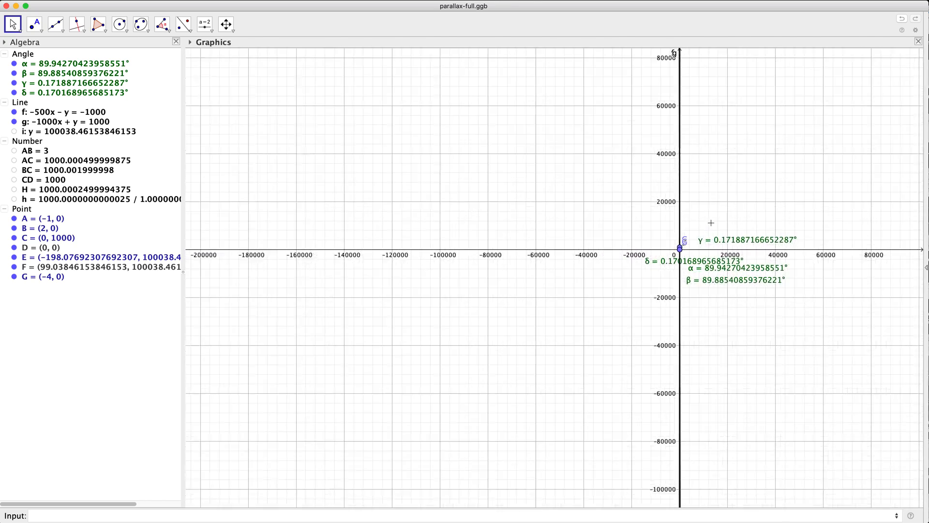
drag(693, 198, 546, 333)
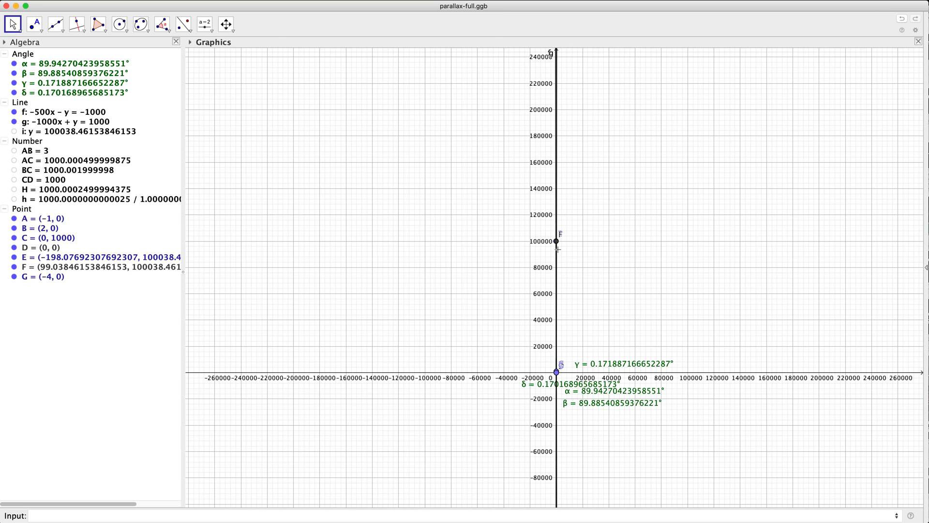
click(557, 245)
drag(560, 249, 562, 114)
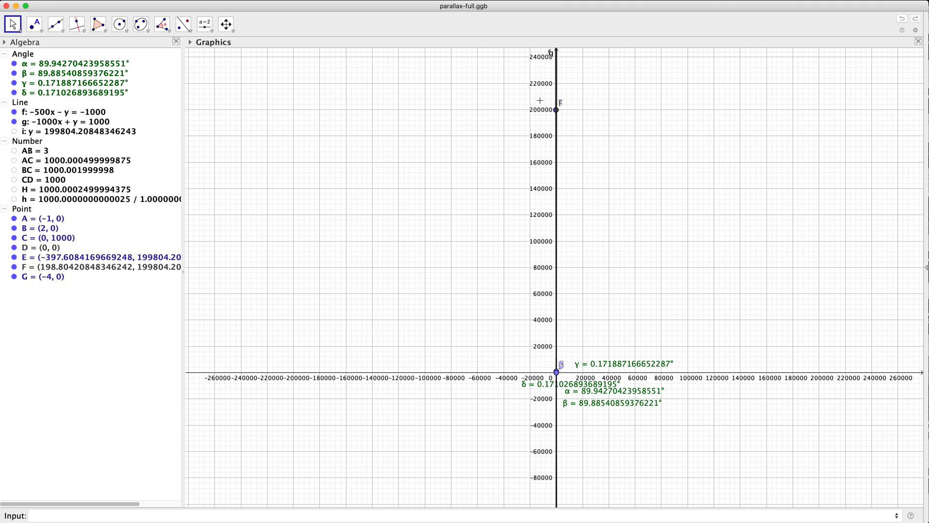
scroll(584, 308, down, 4)
scroll(583, 308, up, 3)
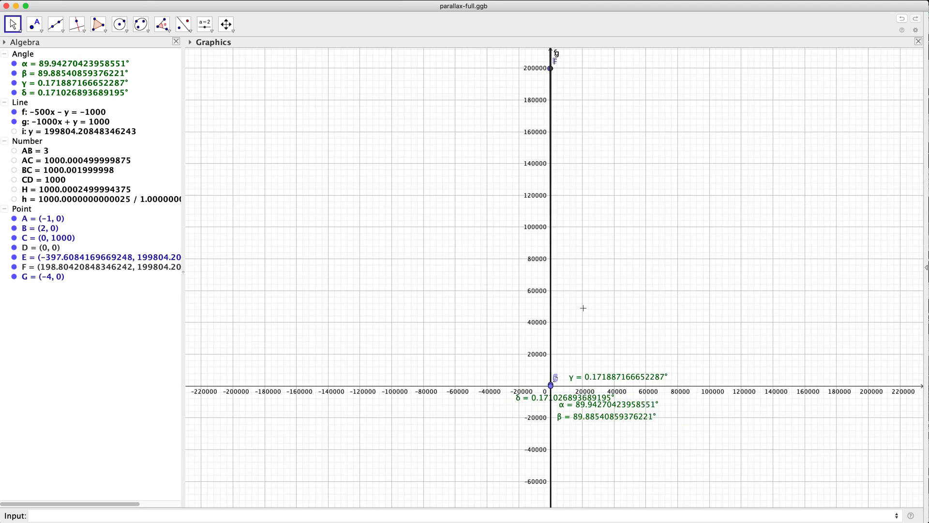